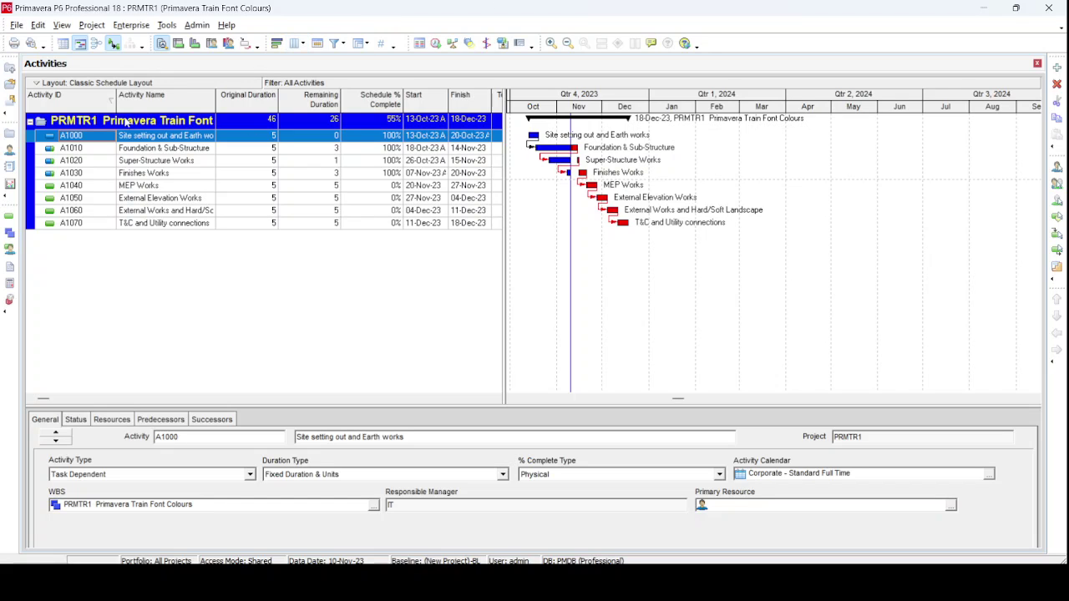
Step: Narrow the Activity ID column and widen Activity Name so full activity names show
left_click_drag(115, 98, 100, 99)
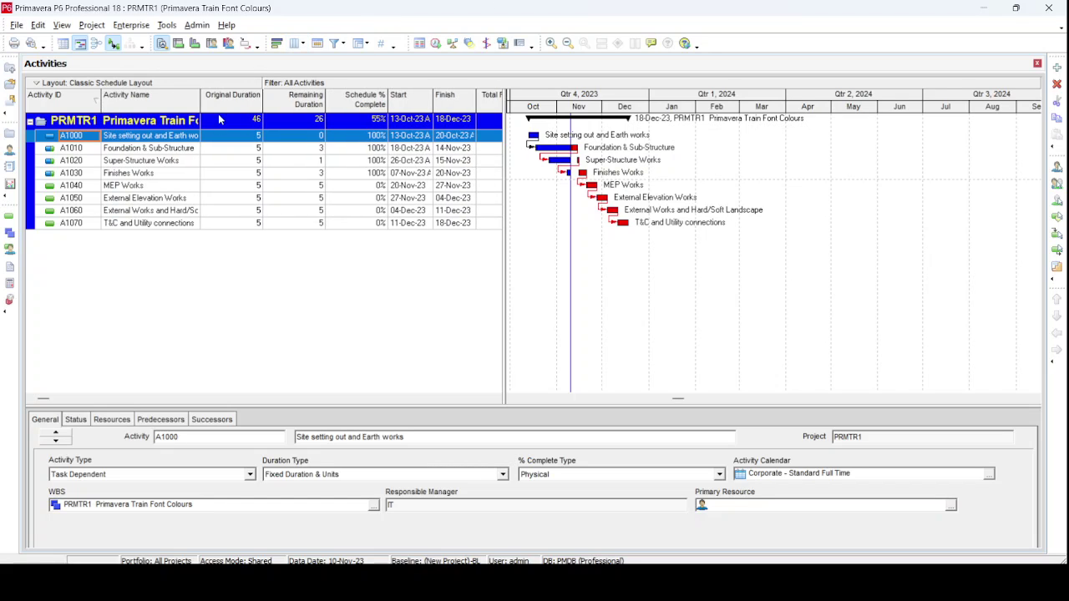
left_click_drag(201, 100, 284, 105)
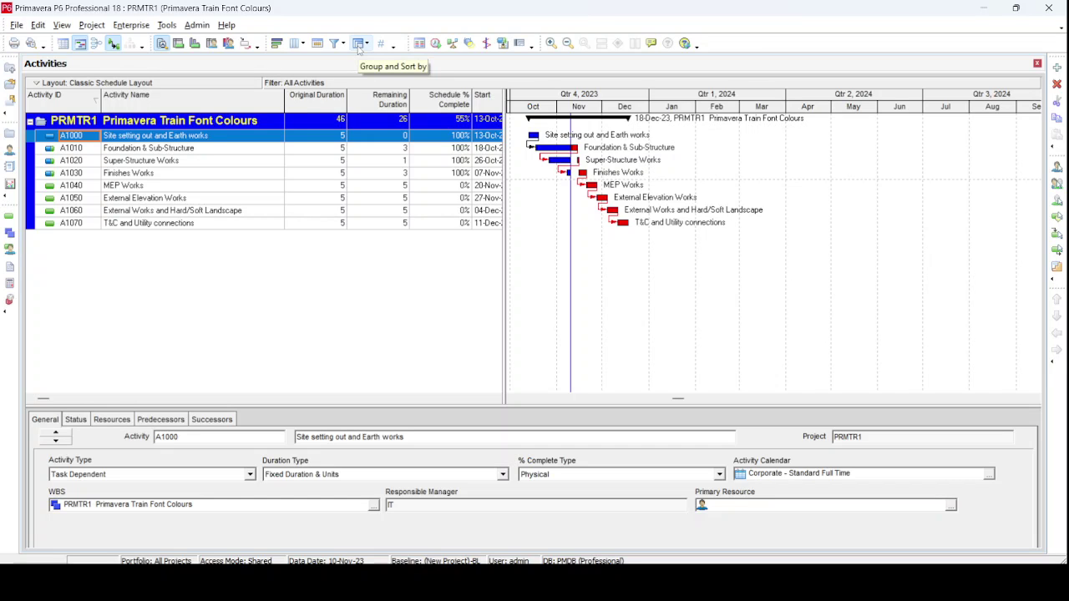
Step: Set the WBS level 1 band font to white 14-point Arial Nova Condensed Bold
left_click(62, 25)
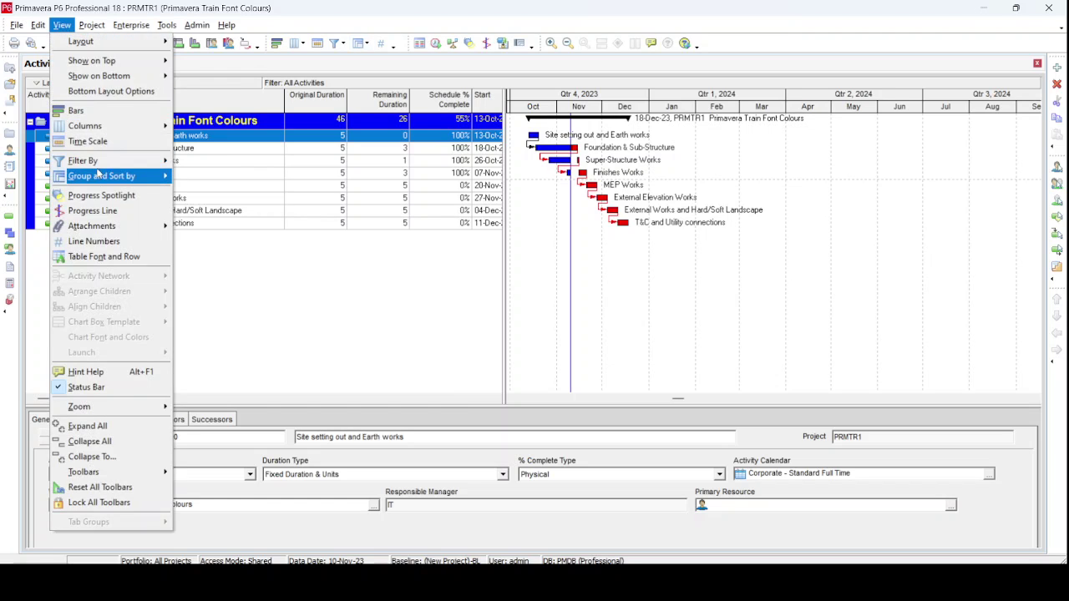
left_click(98, 176)
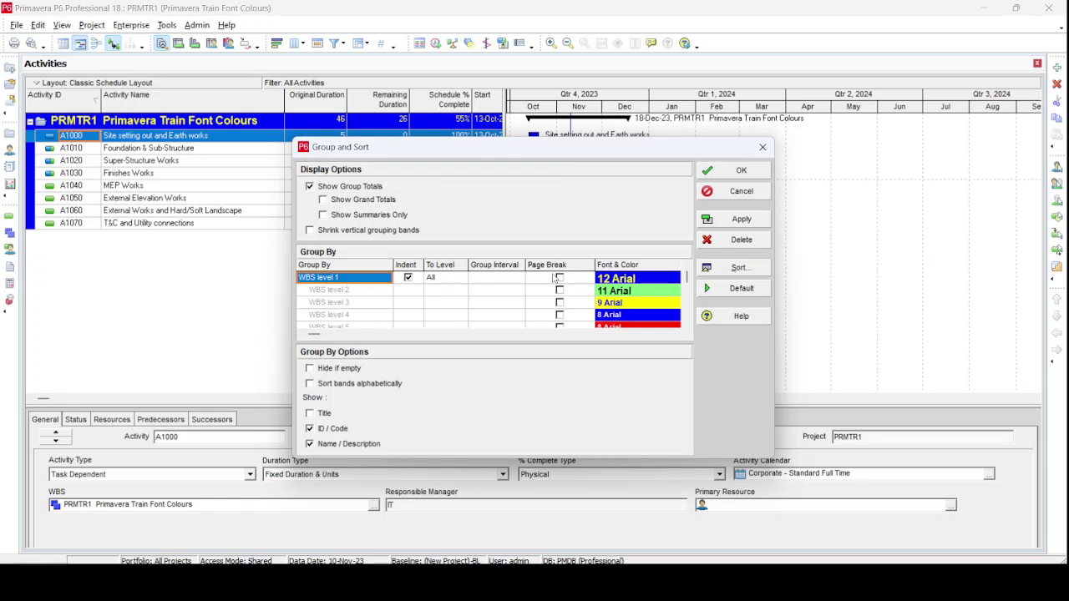
left_click(645, 282)
left_click(646, 282)
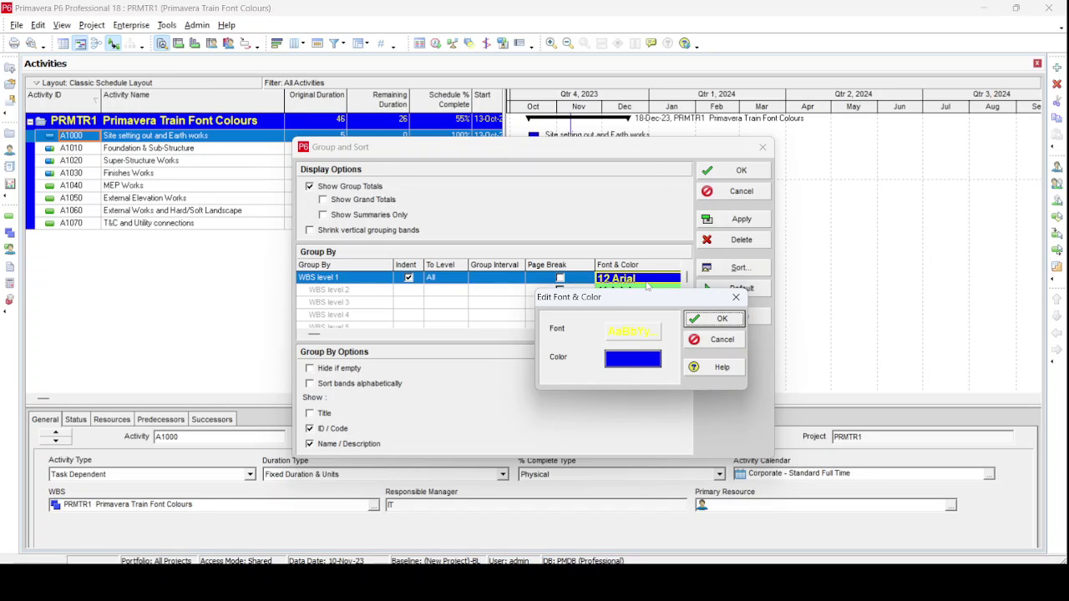
left_click(634, 330)
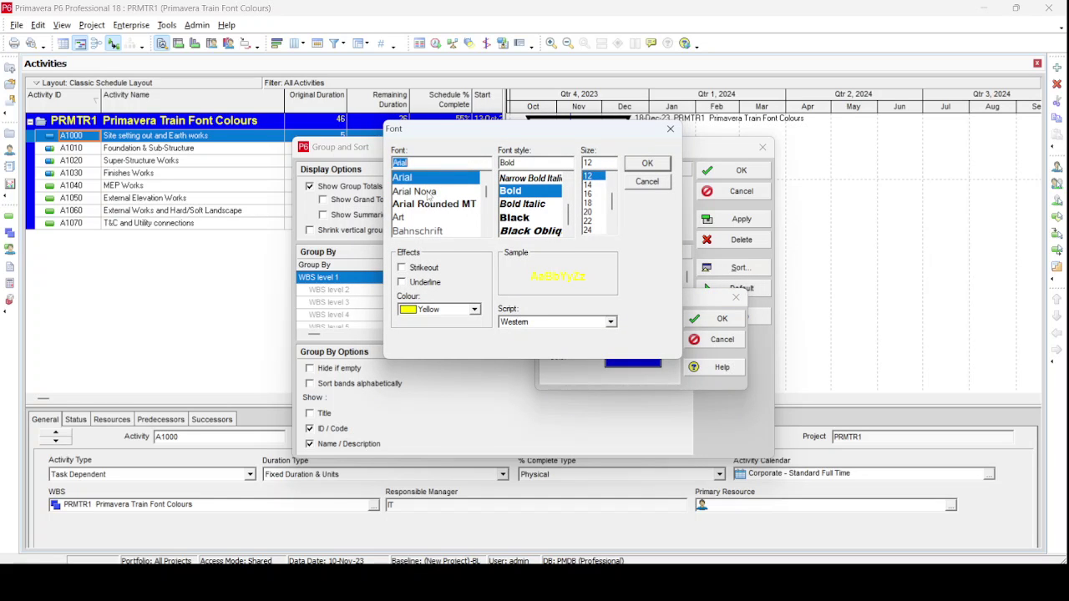
left_click(428, 192)
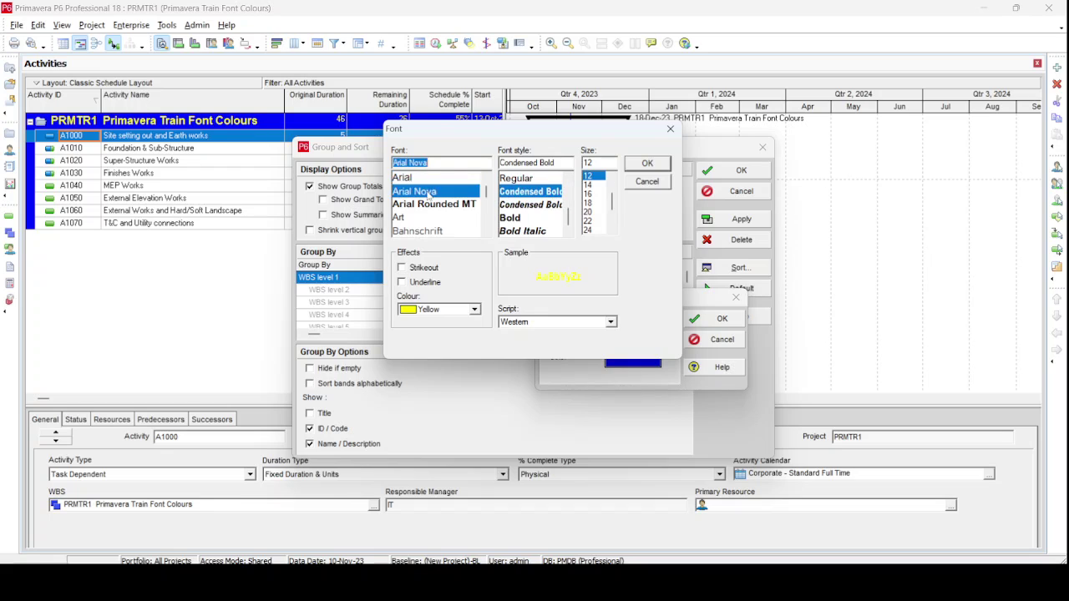
left_click(594, 185)
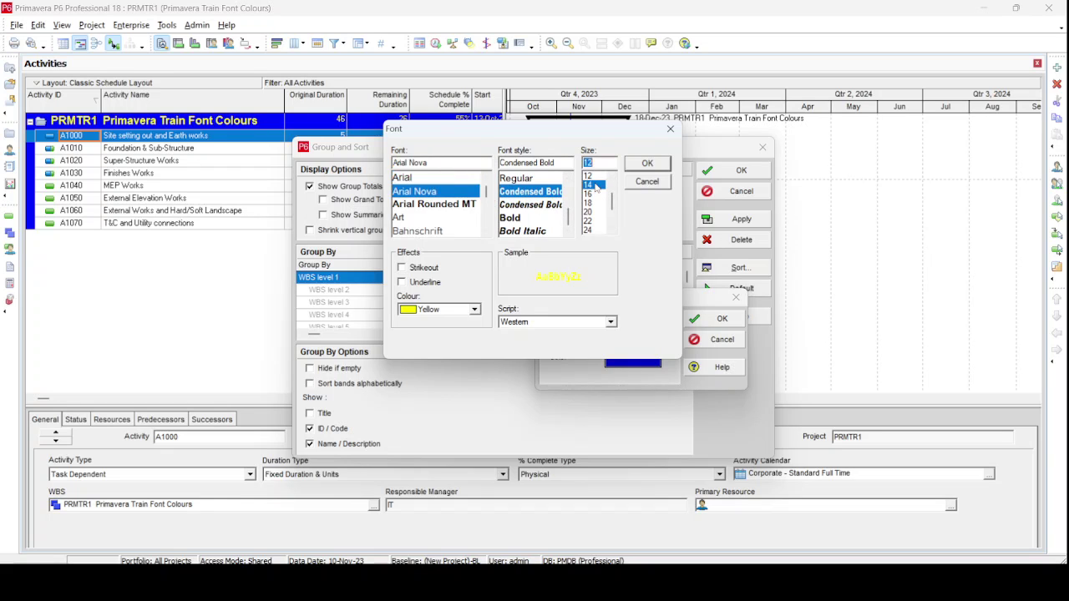
left_click(474, 310)
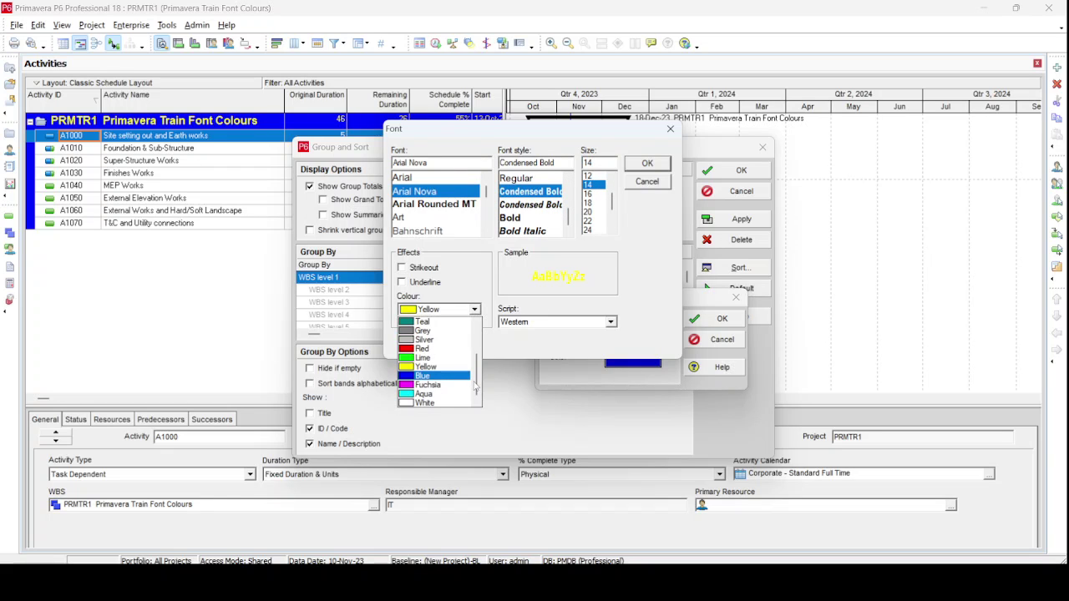
left_click(417, 403)
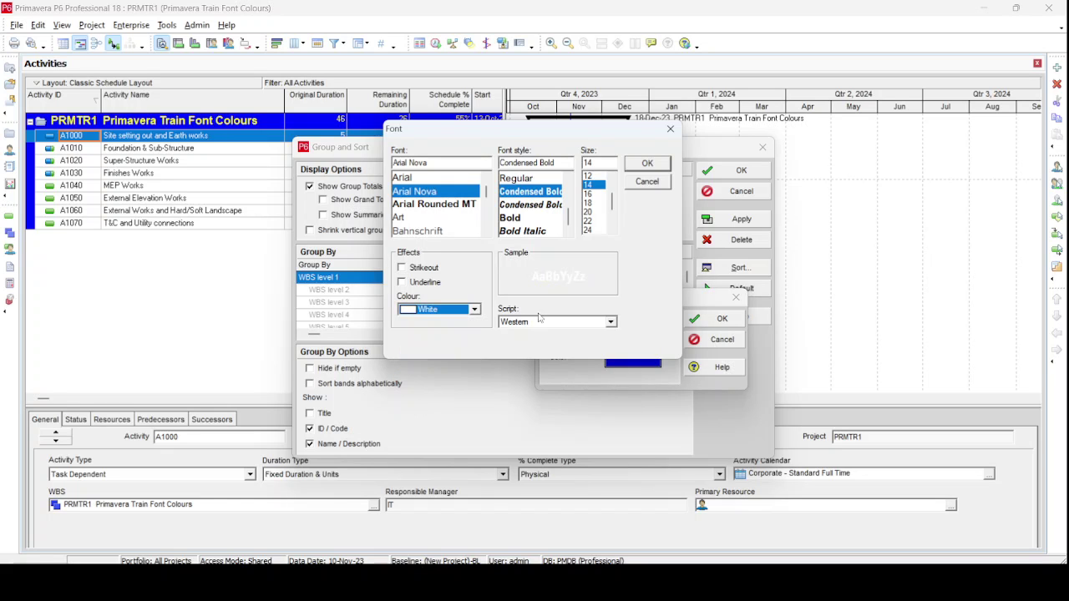
left_click(647, 164)
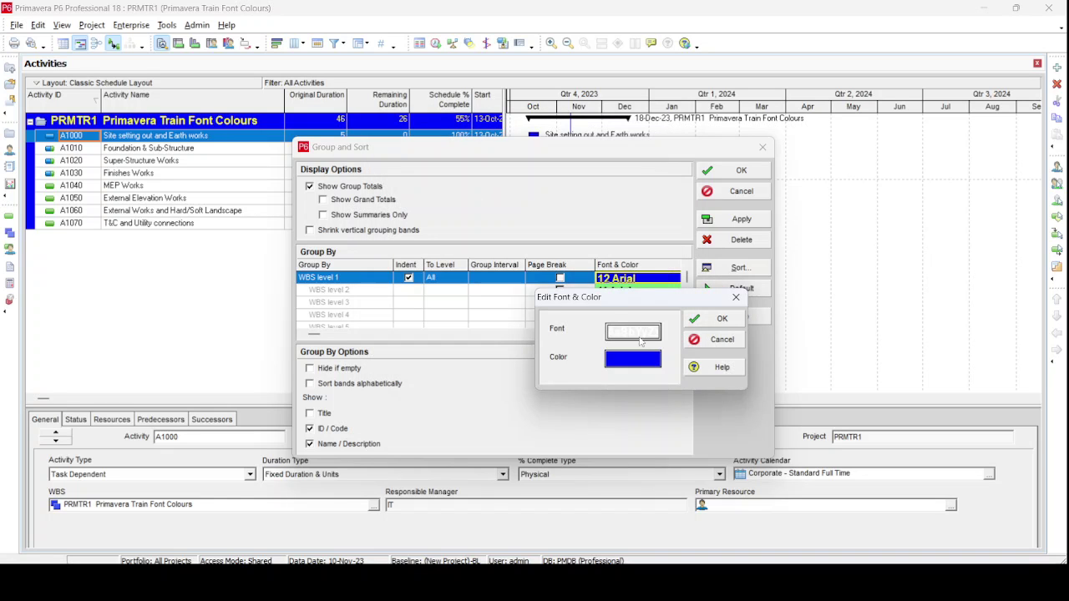
Step: Give the WBS level 1 band a dark maroon background and apply the grouping changes
left_click(636, 367)
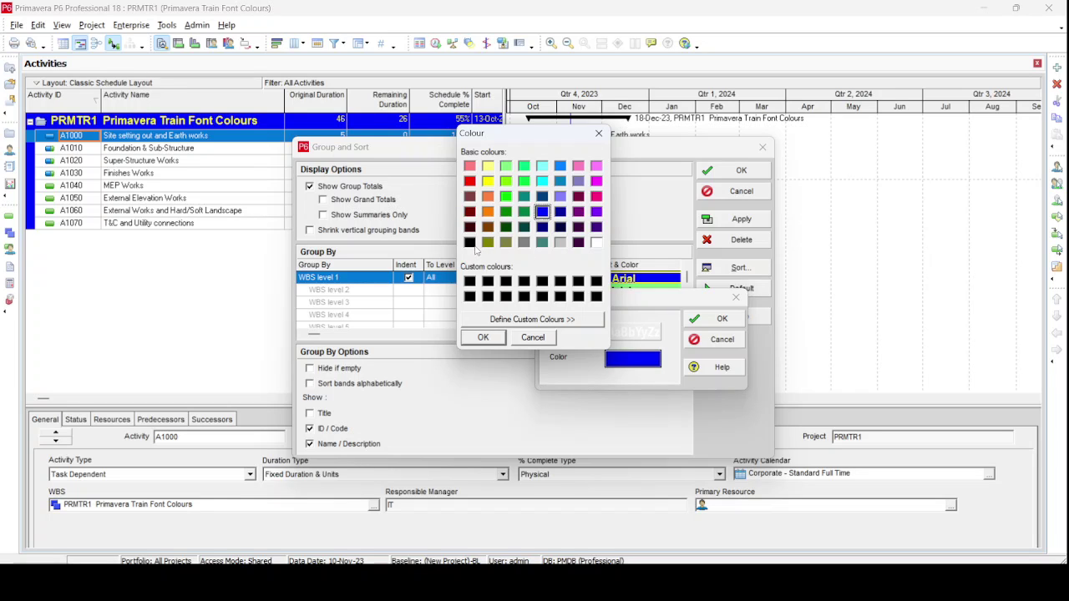
left_click(470, 227)
left_click(486, 338)
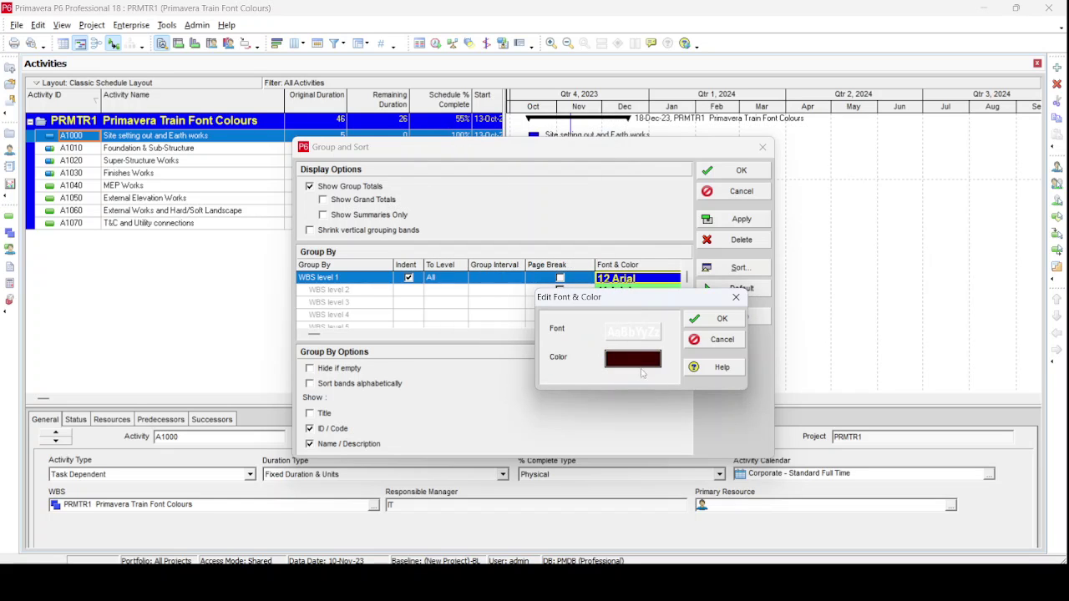
left_click(711, 322)
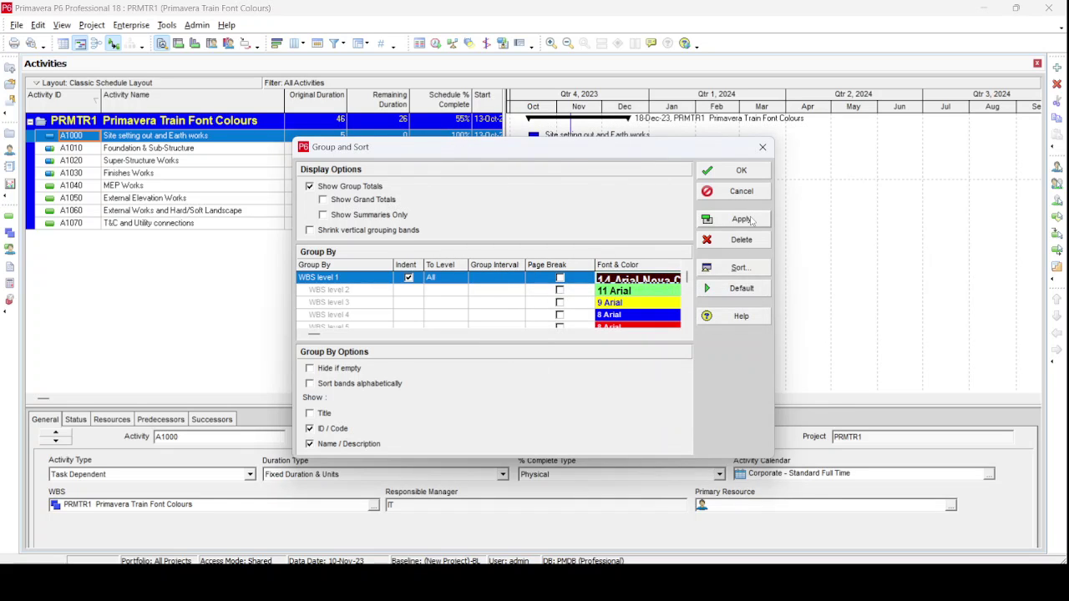
left_click(747, 219)
left_click(741, 170)
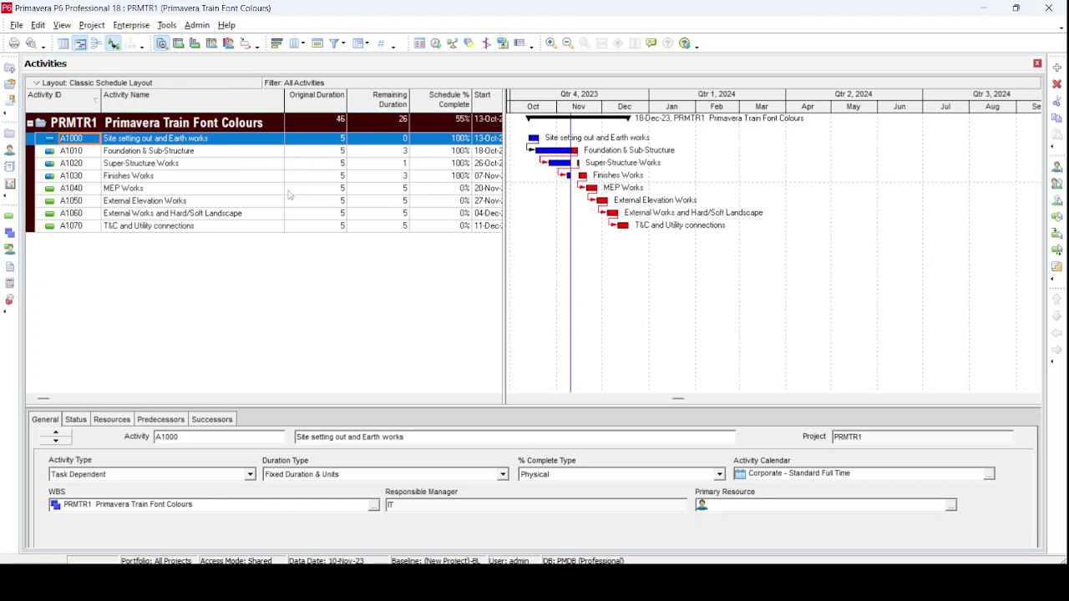
Step: Widen the activity table to reveal the Start, Finish and Total Float columns
left_click(227, 167)
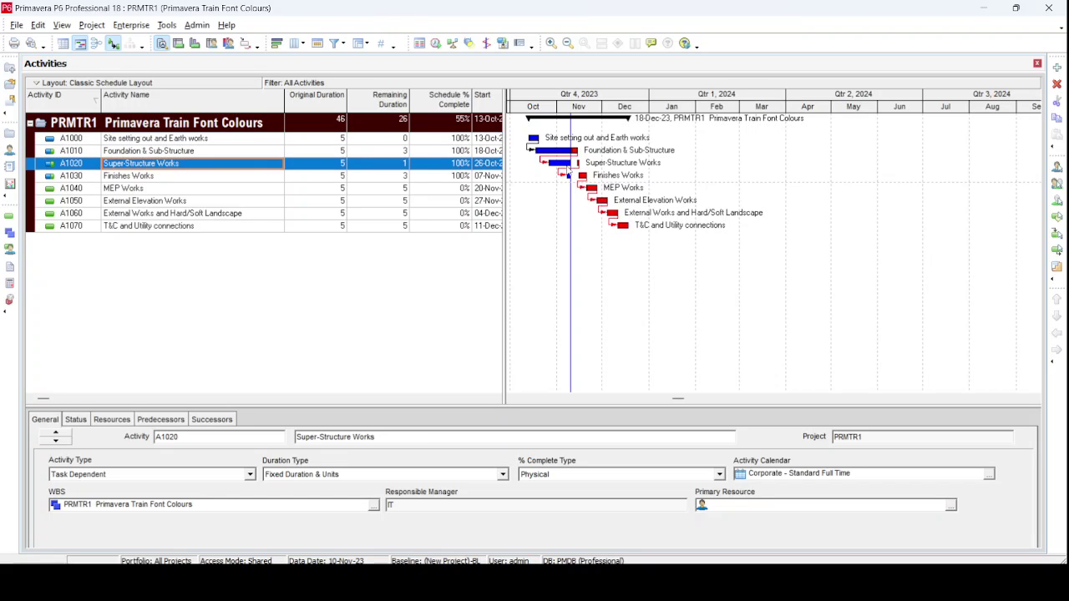
left_click_drag(504, 129, 588, 128)
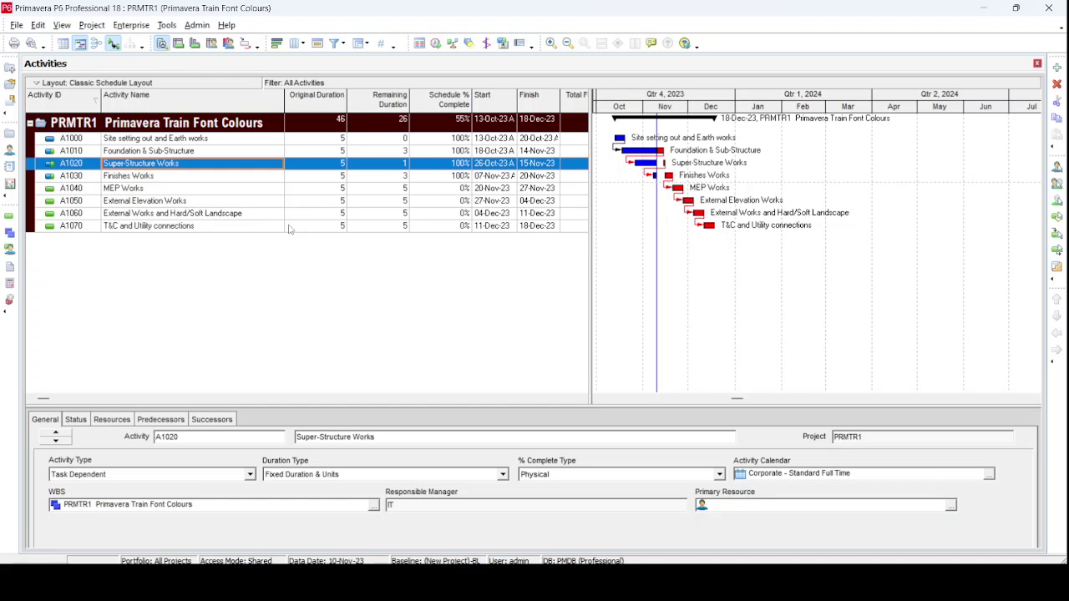
left_click(231, 154)
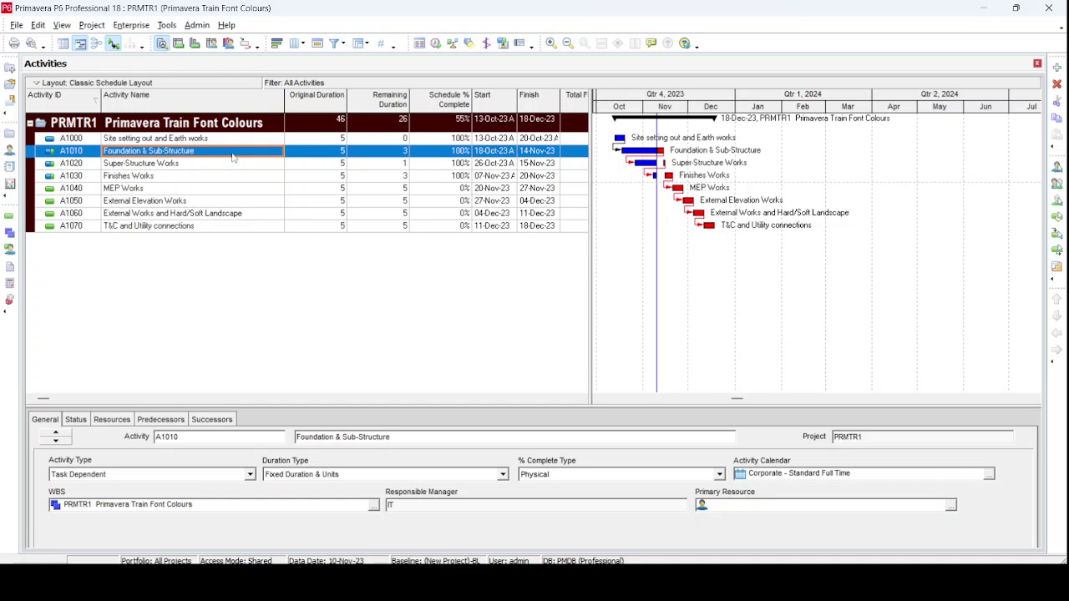
left_click(65, 25)
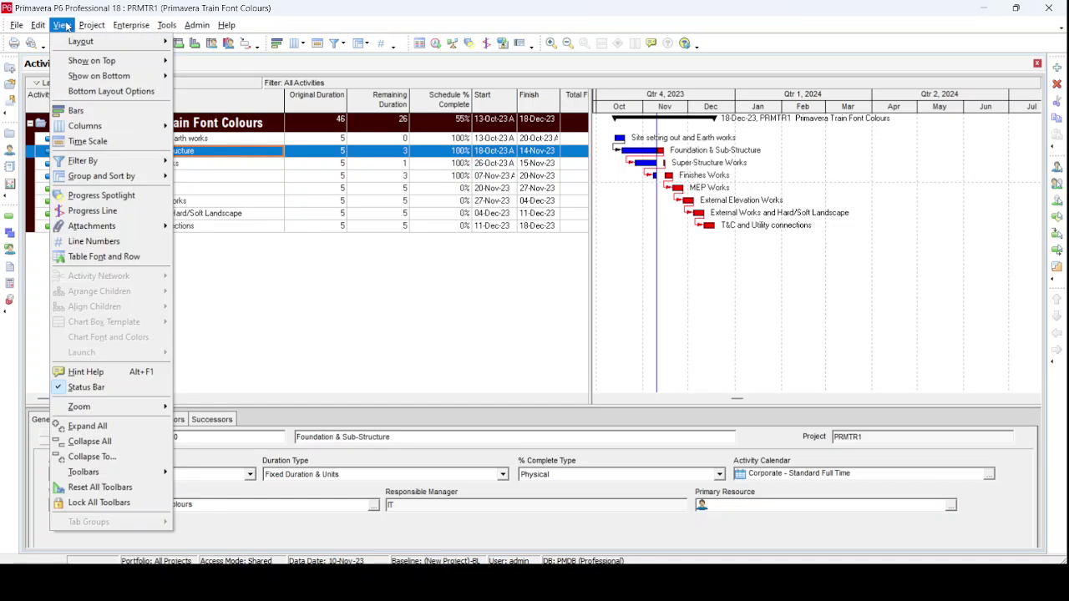
Step: Set the activity table font to white 12-point Arial Nova
left_click(137, 261)
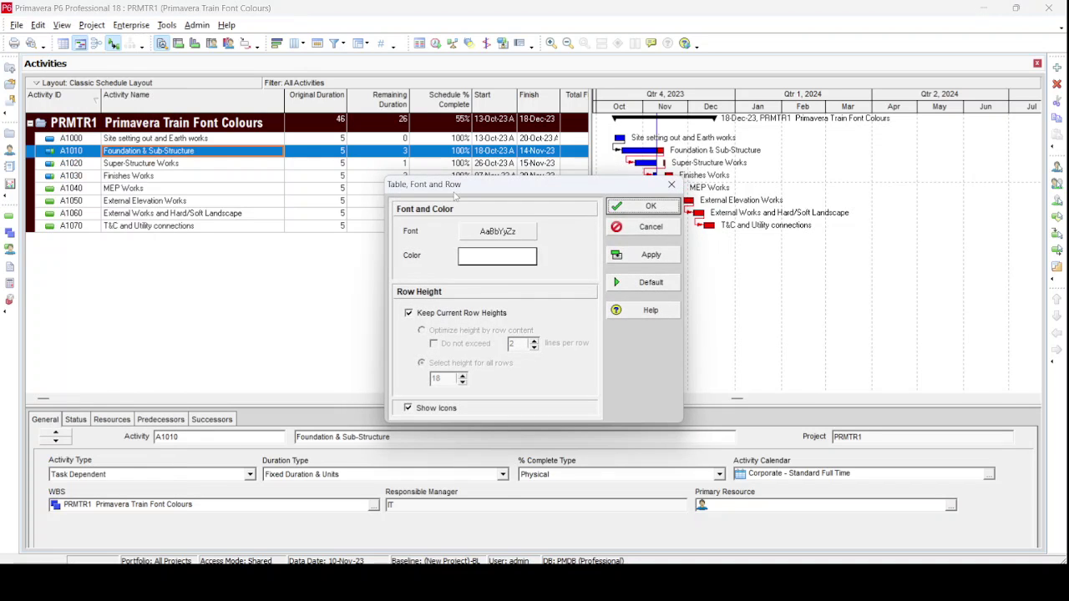
left_click_drag(476, 190, 339, 110)
left_click(379, 150)
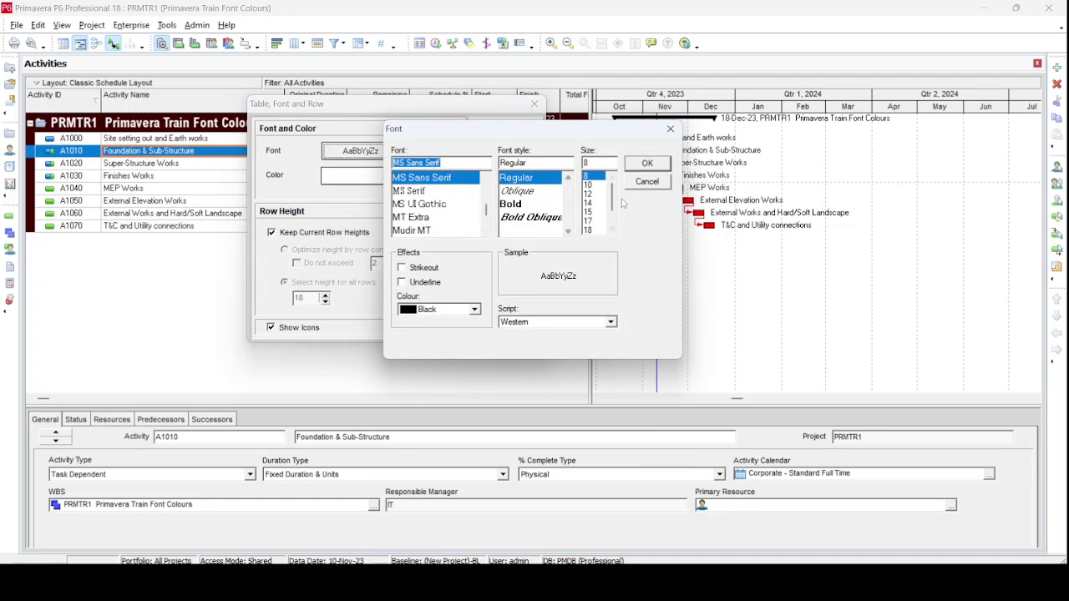
left_click(590, 194)
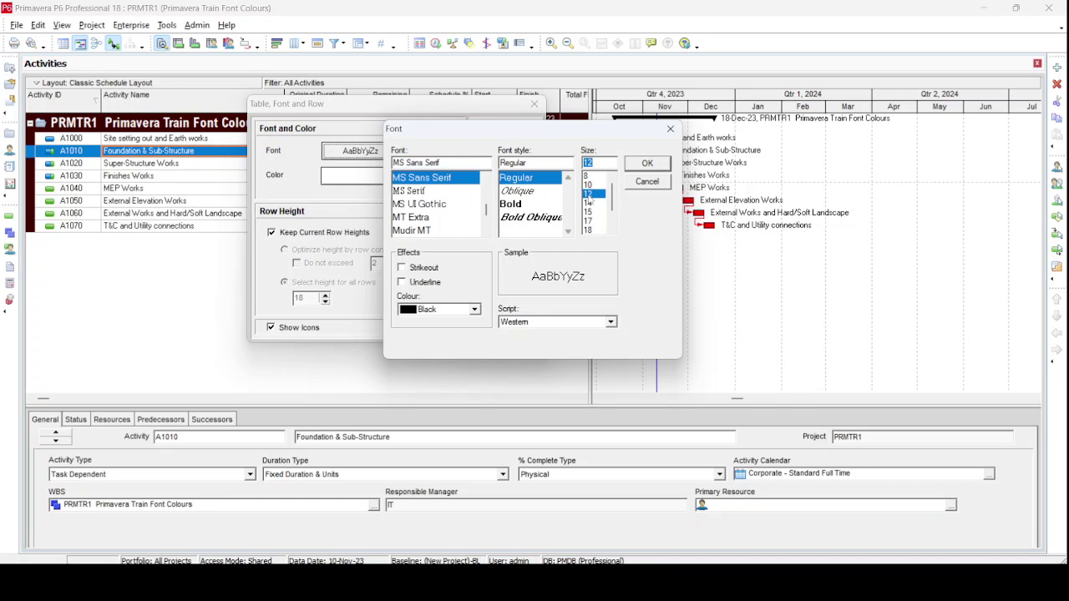
left_click(427, 191)
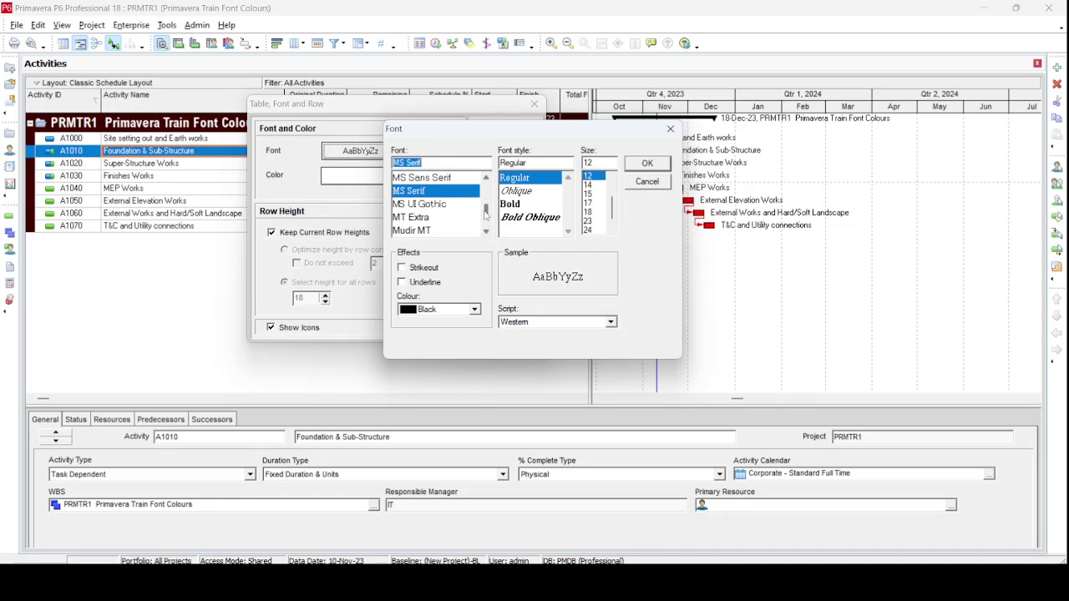
left_click_drag(487, 211, 491, 187)
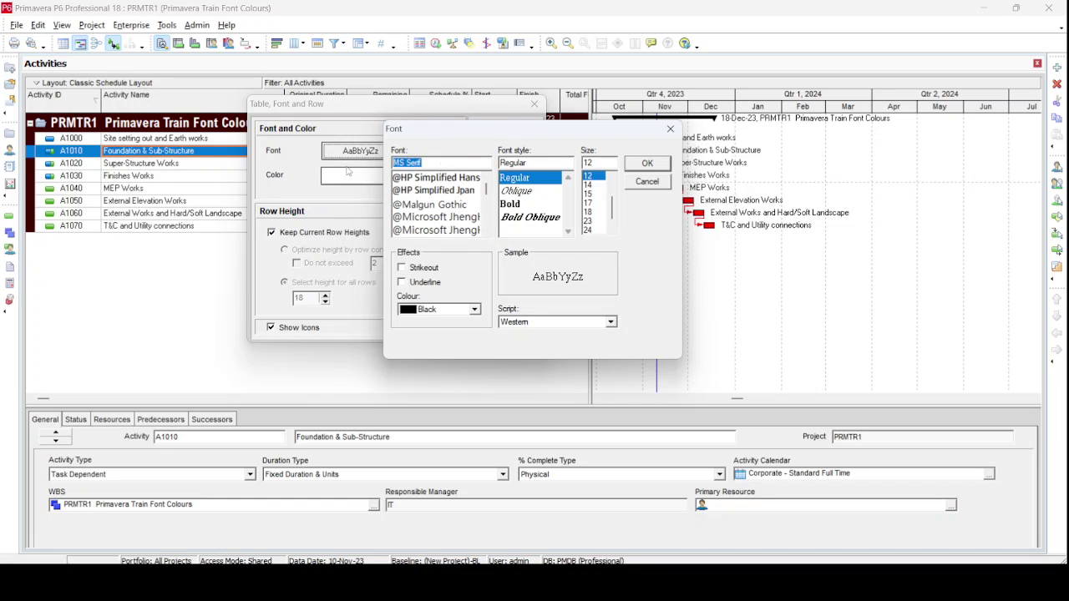
type("Arial")
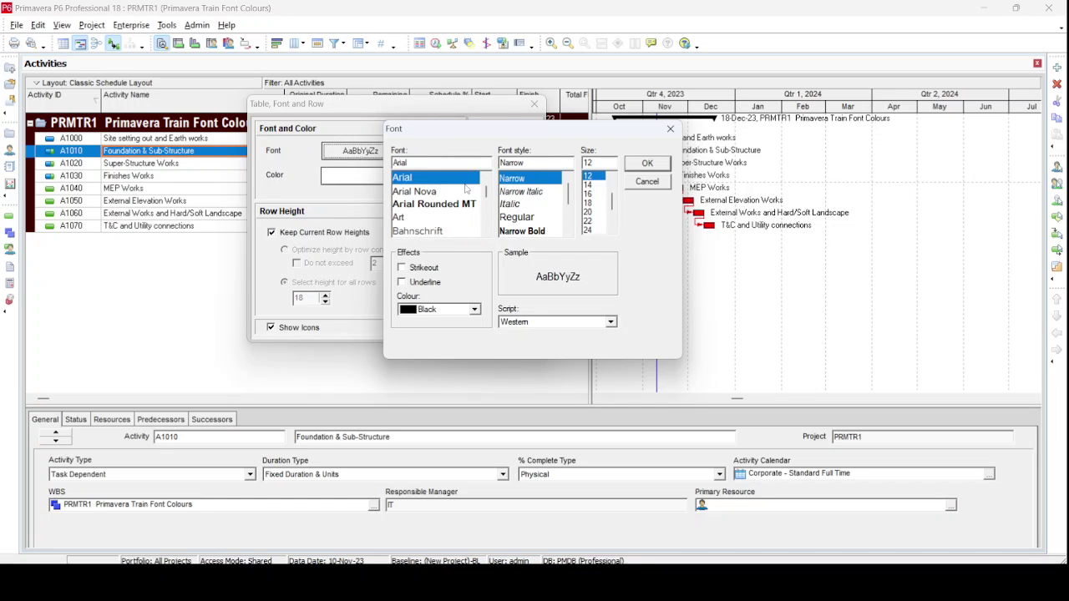
left_click(466, 191)
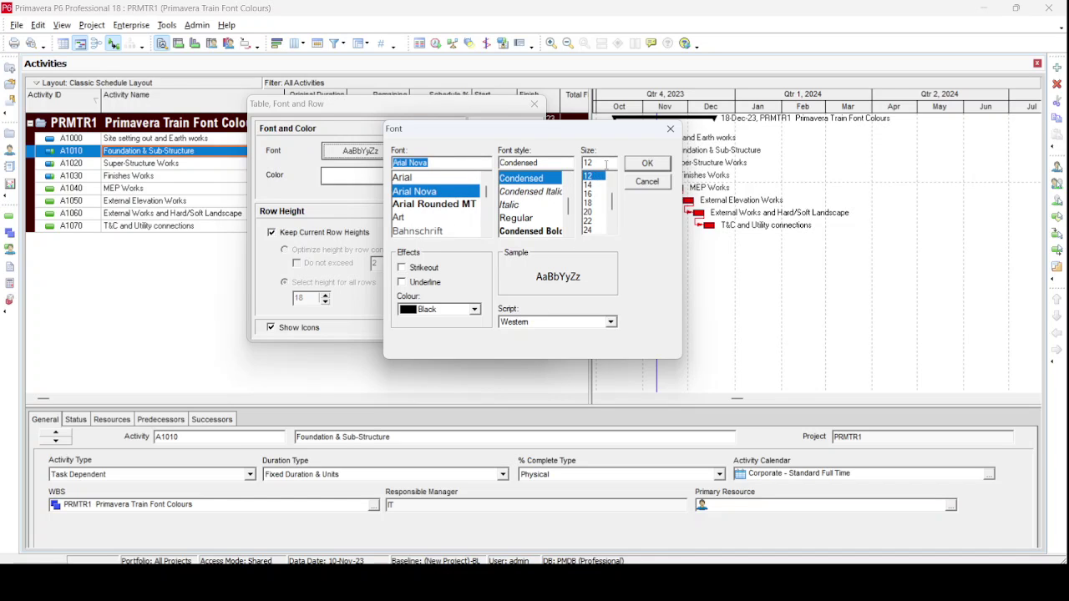
left_click(475, 309)
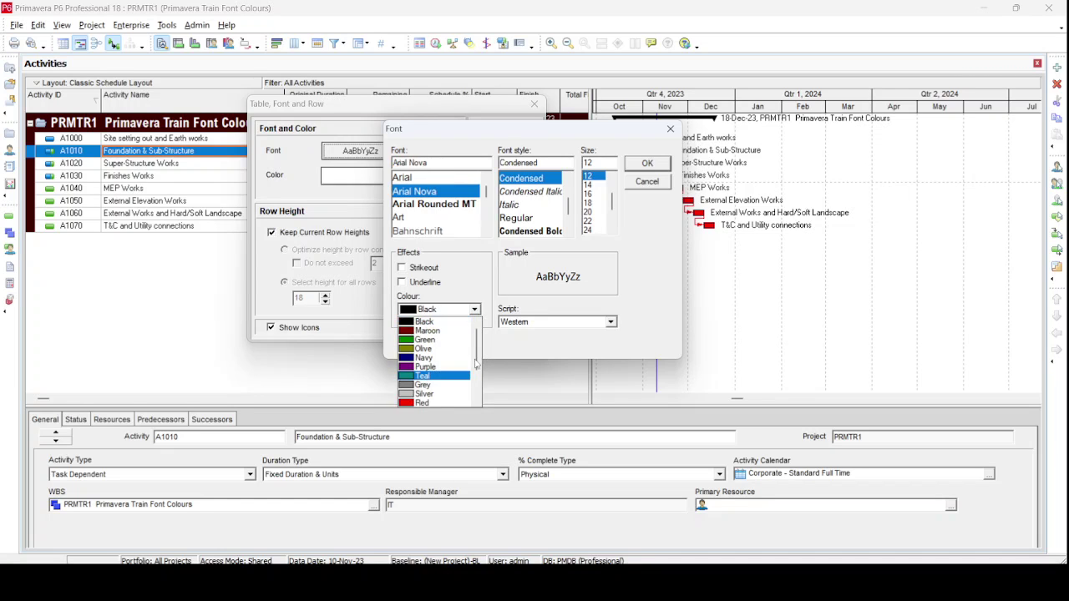
scroll(479, 396, "down", 2)
left_click(422, 403)
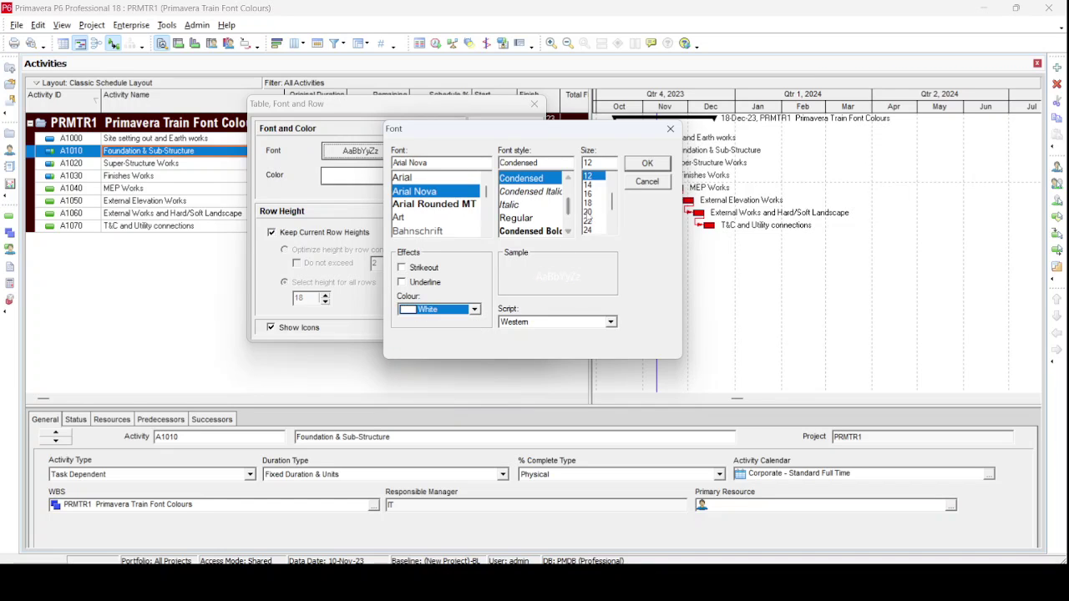
left_click(650, 164)
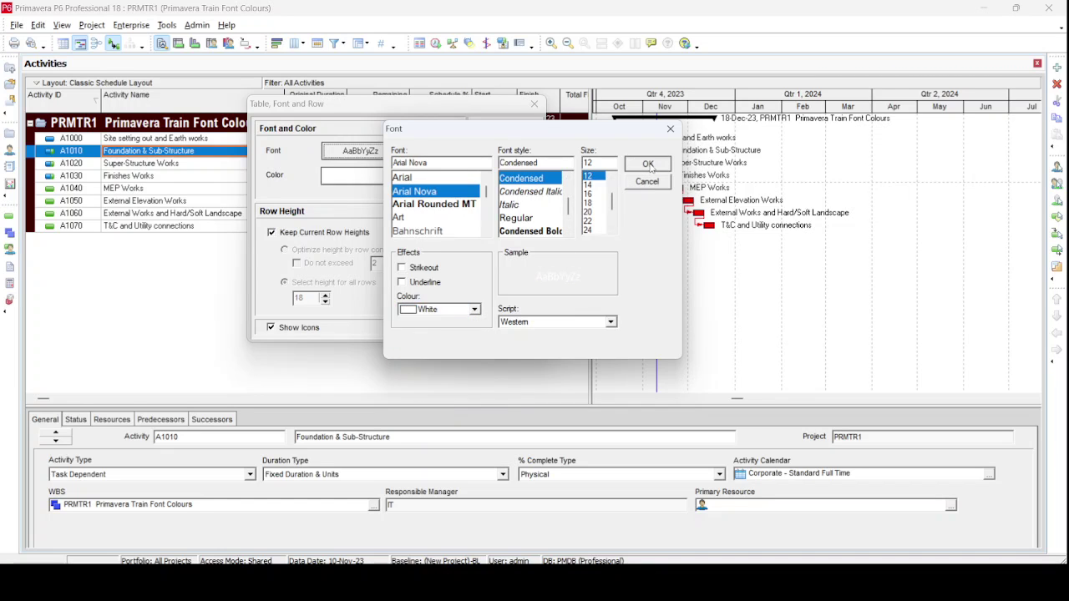
Step: Give the table and Gantt chart a dark blue background and apply it
left_click(347, 182)
left_click(355, 197)
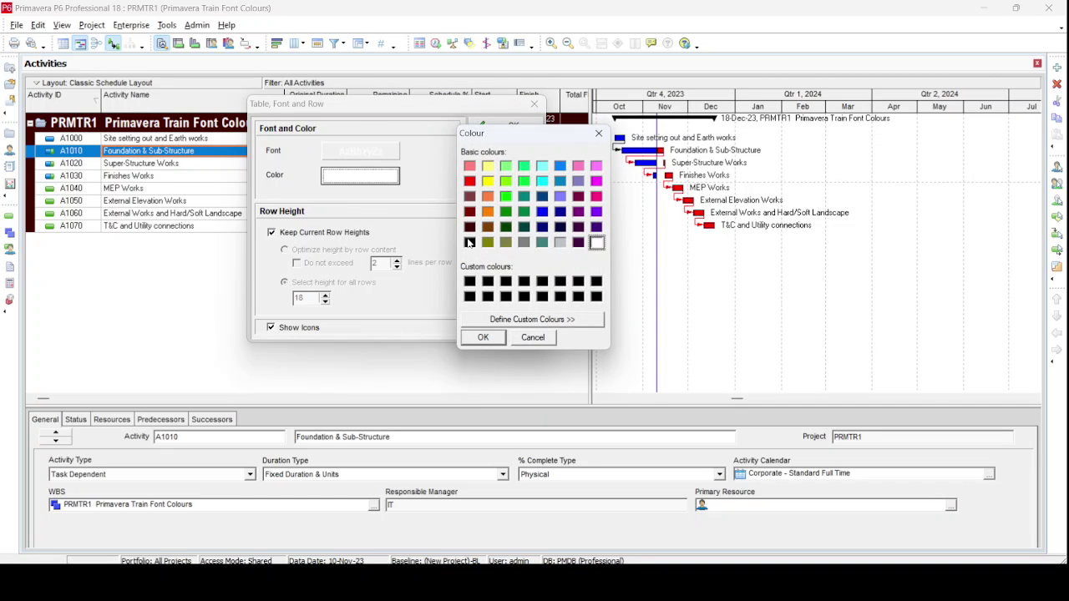
left_click(561, 213)
left_click(484, 337)
left_click(509, 175)
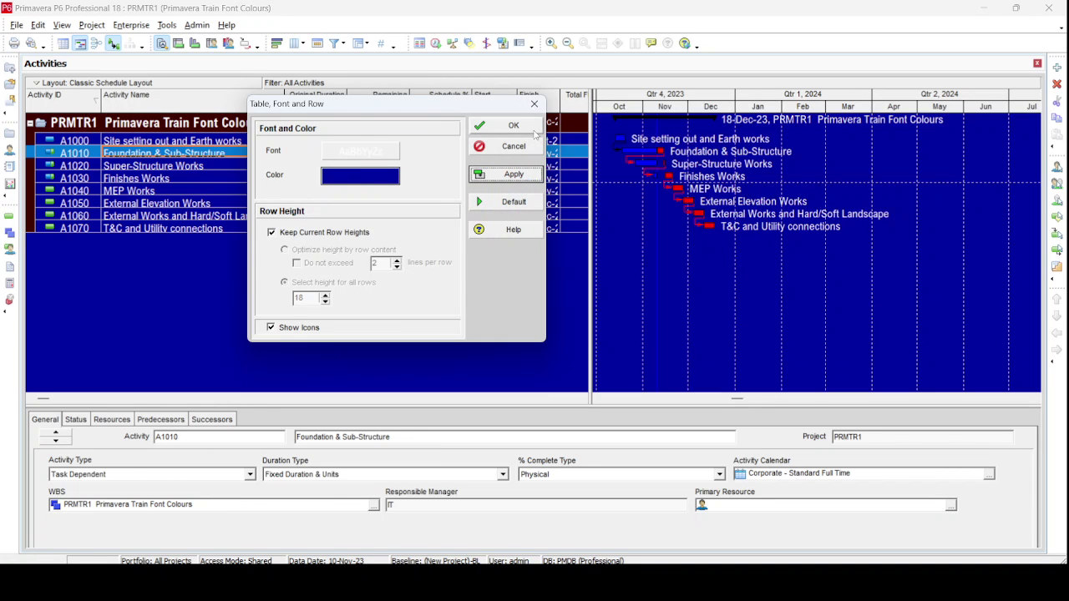
left_click(533, 127)
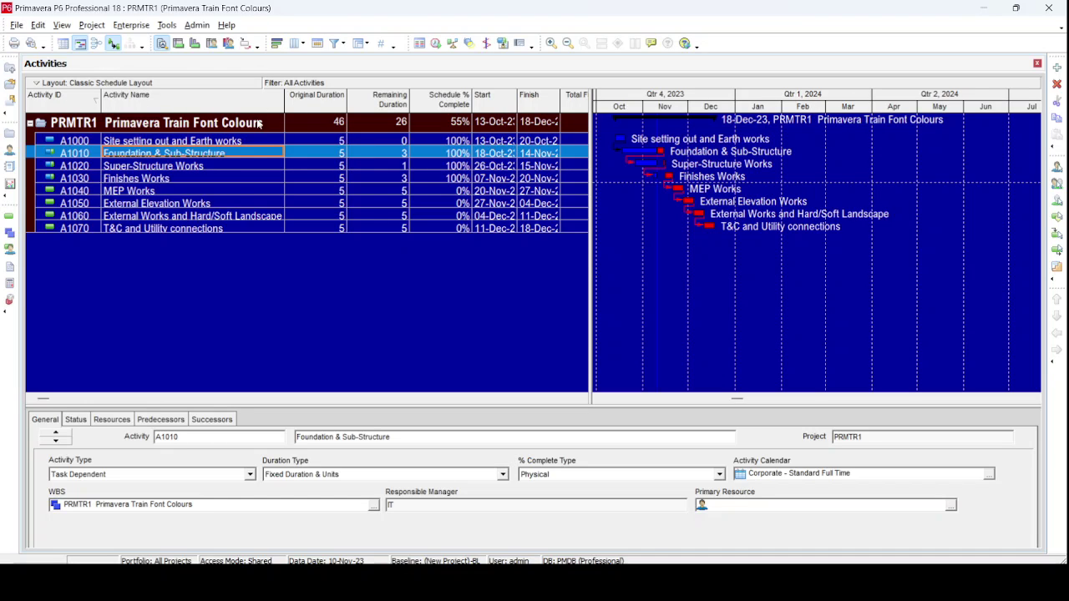
Step: Bring up the Gantt chart's Timescale dialog showing the Quarter/Month calendar timescale
left_click(41, 27)
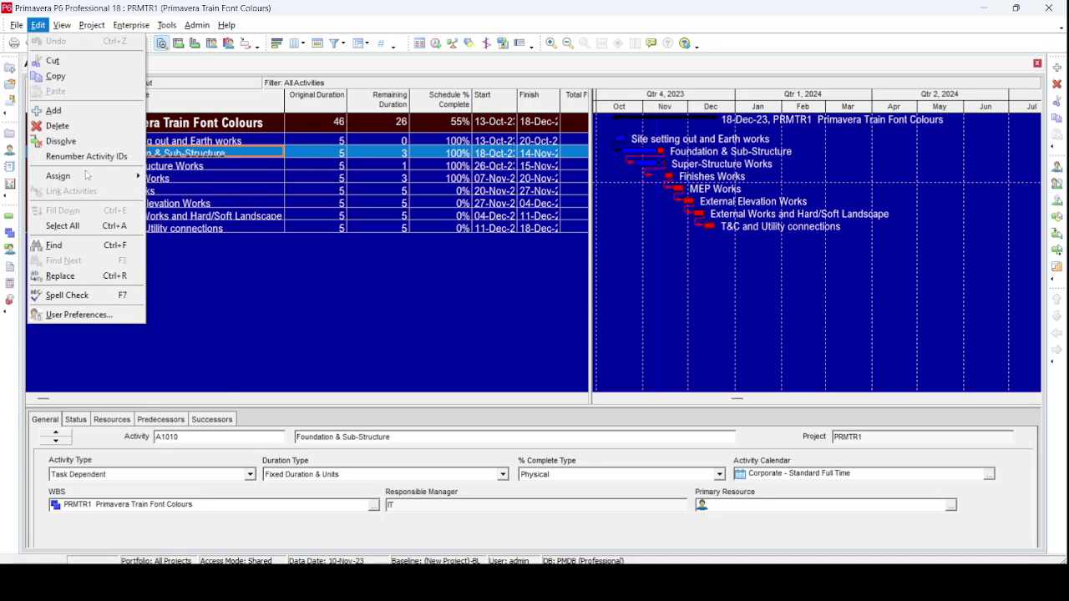
mouse_move(67, 26)
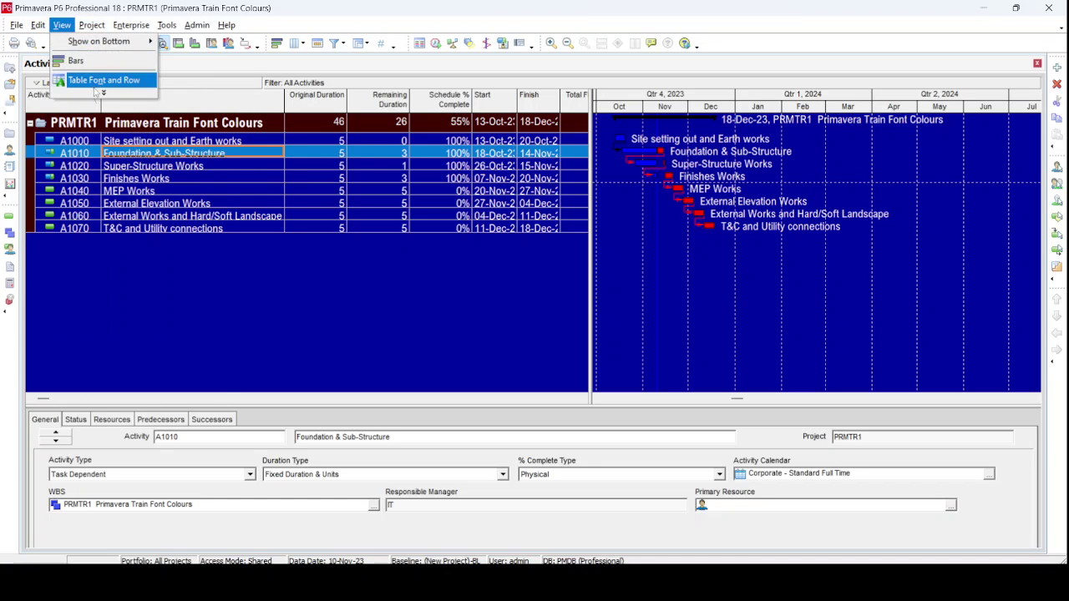
left_click(99, 94)
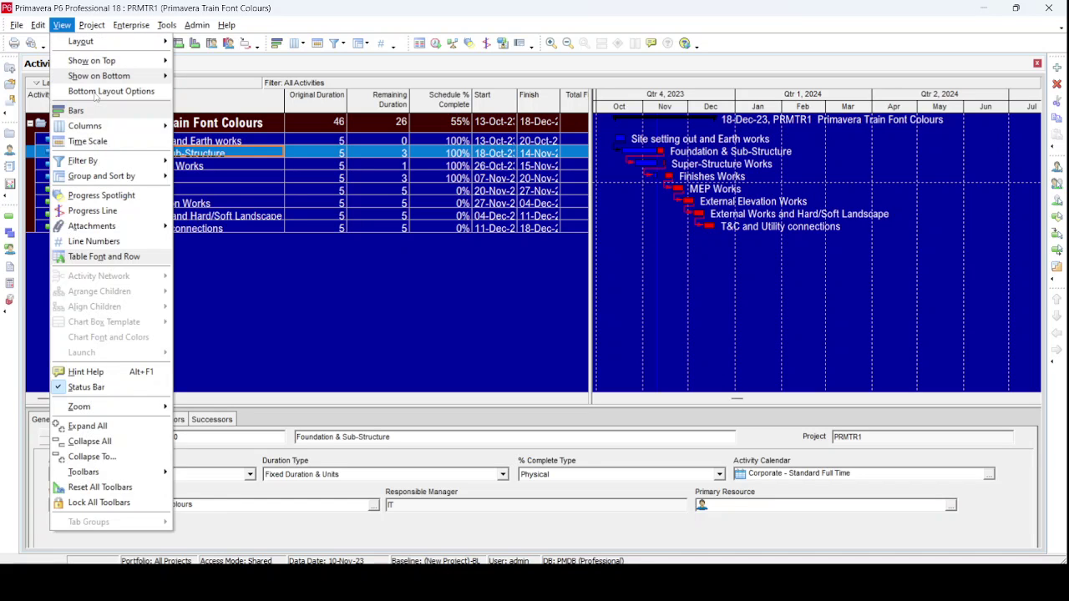
key("Escape")
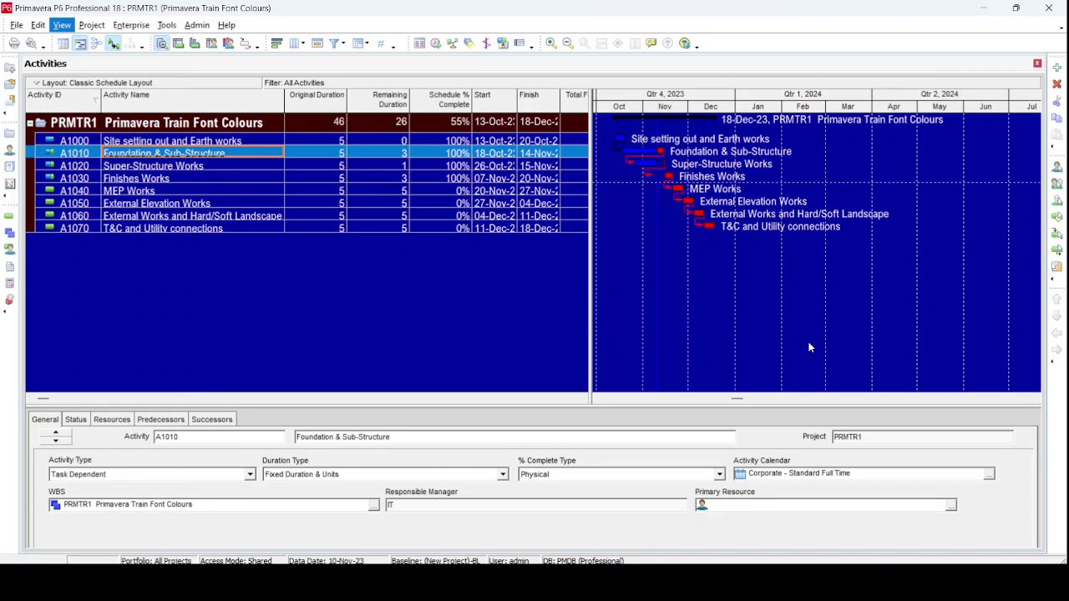
right_click(813, 277)
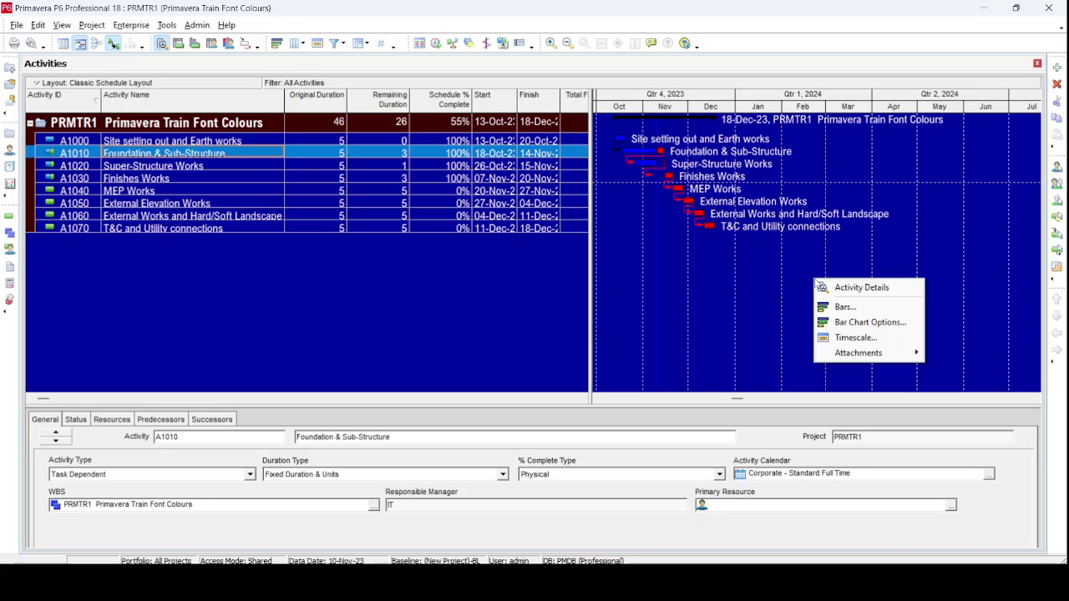
left_click(845, 338)
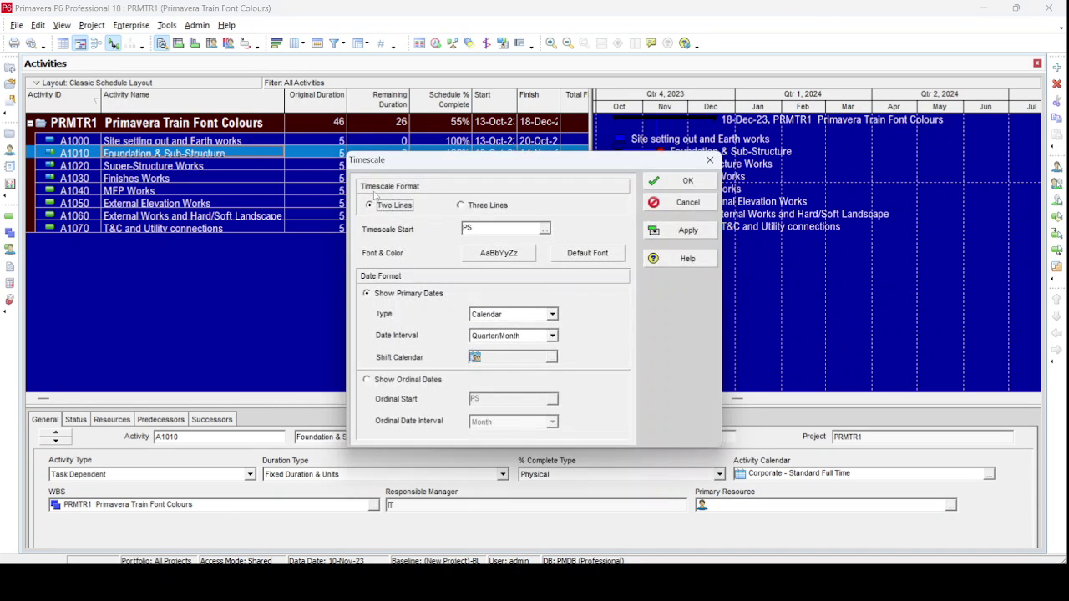
left_click_drag(434, 167, 362, 137)
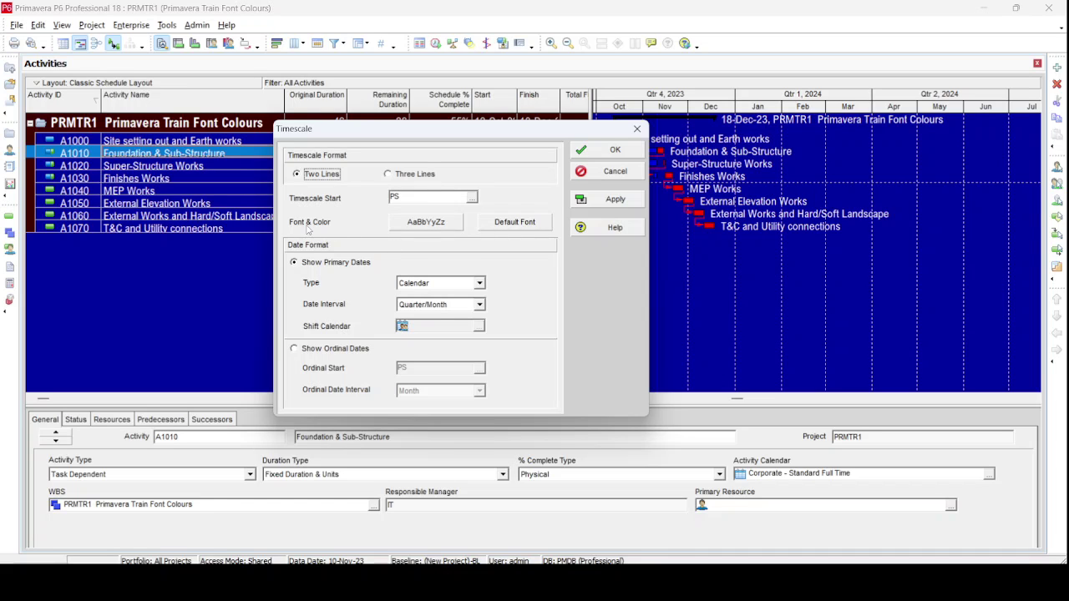
Step: Set the timescale header font to navy 16-point Arial Nova
left_click(447, 224)
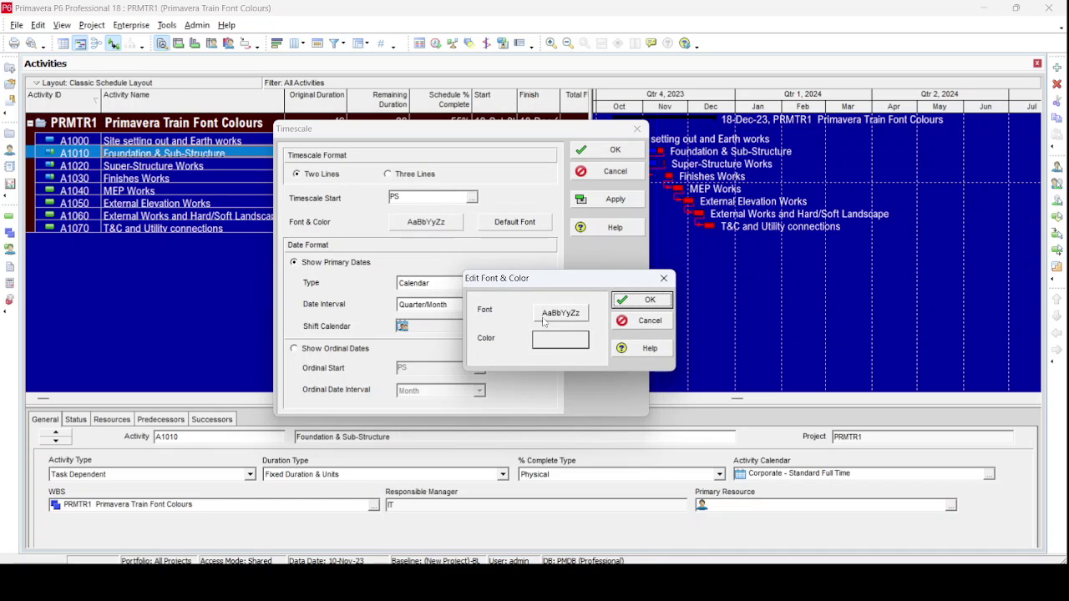
left_click(558, 312)
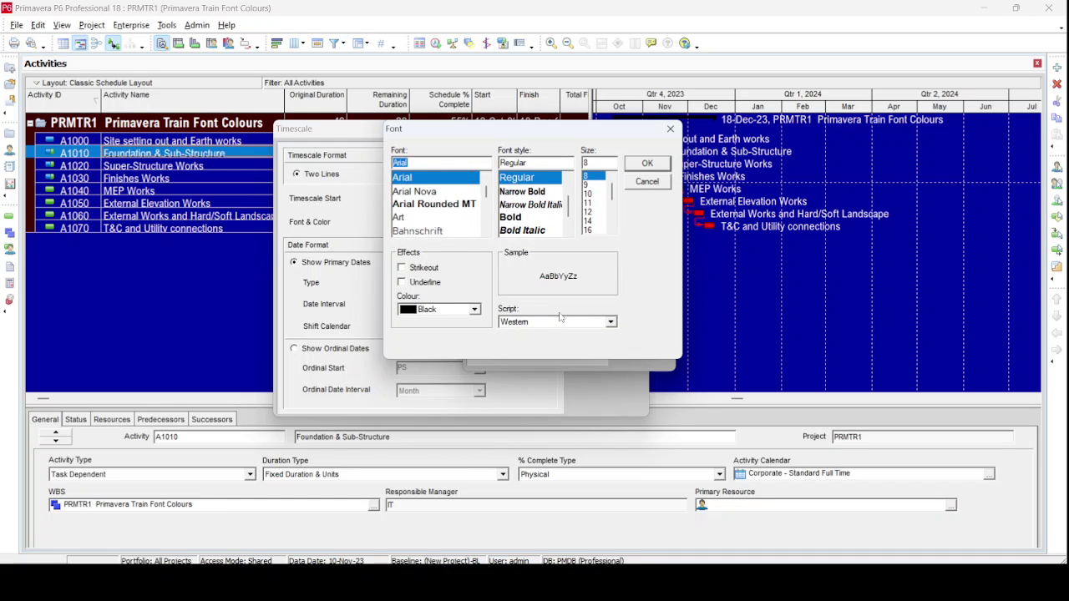
left_click(473, 310)
left_click(474, 309)
left_click(473, 310)
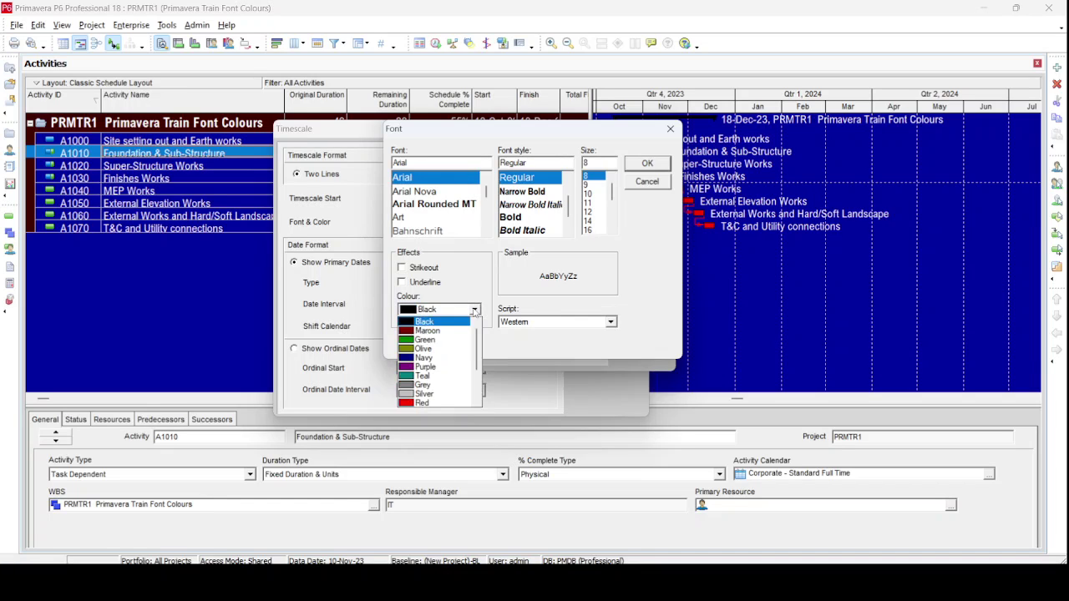
left_click(425, 357)
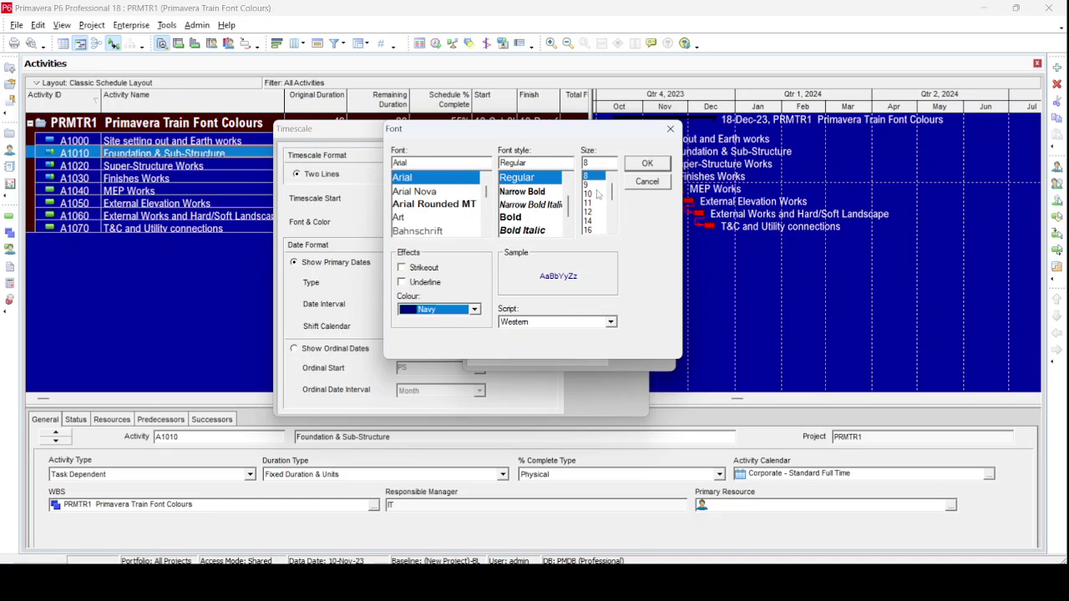
left_click(587, 230)
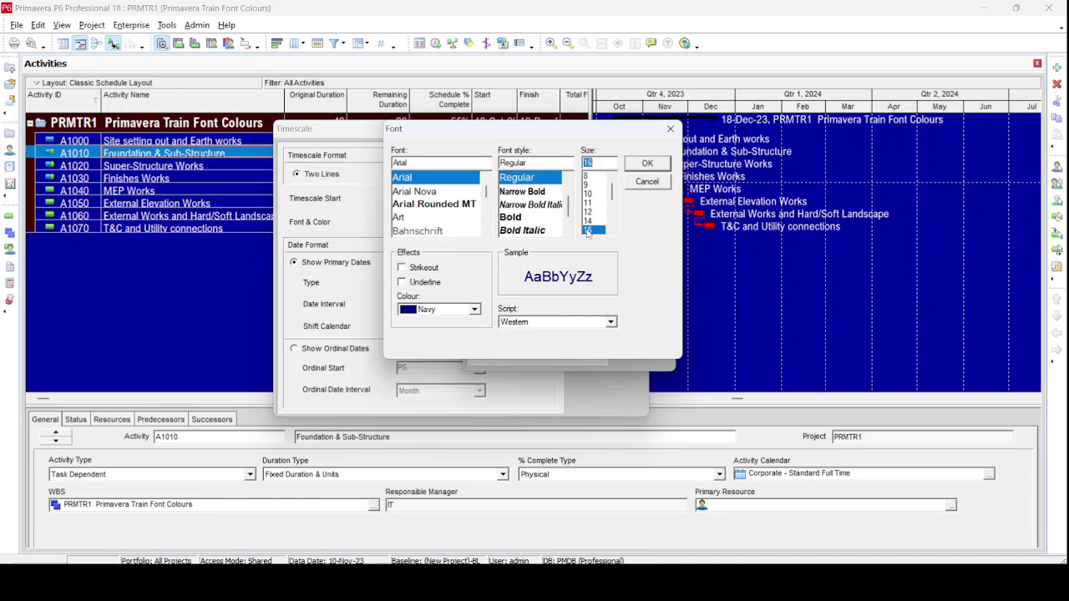
left_click(436, 191)
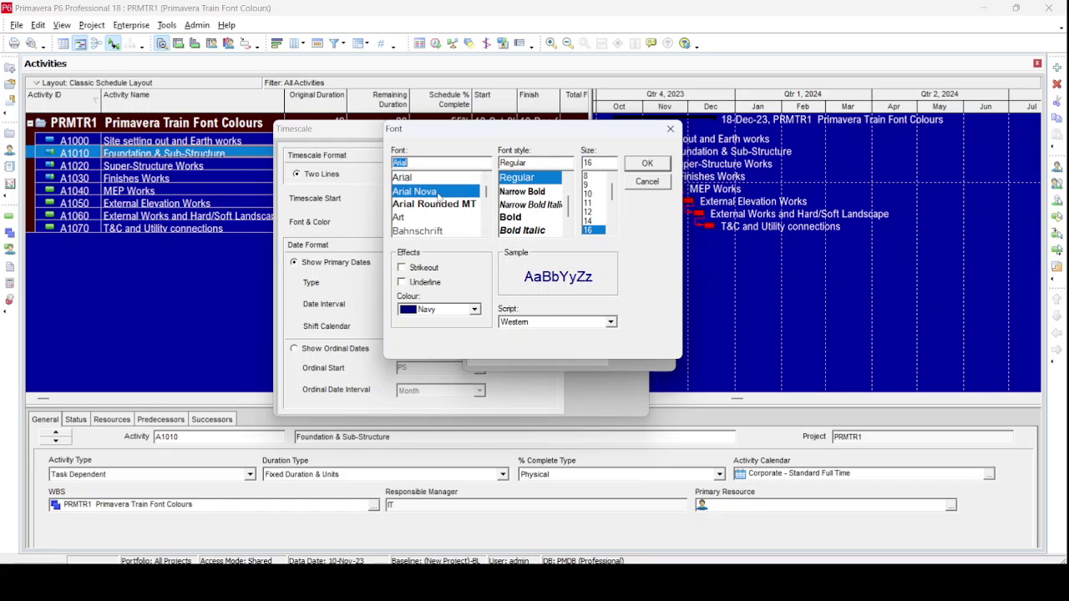
left_click(647, 164)
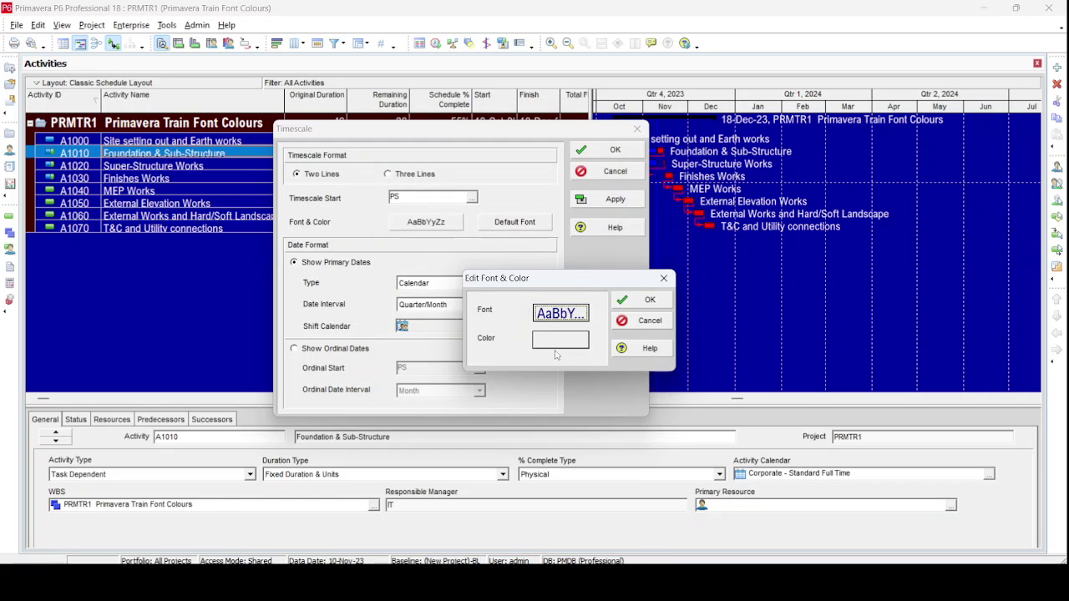
Step: Give the timescale header a magenta background and apply the timescale settings
left_click(555, 352)
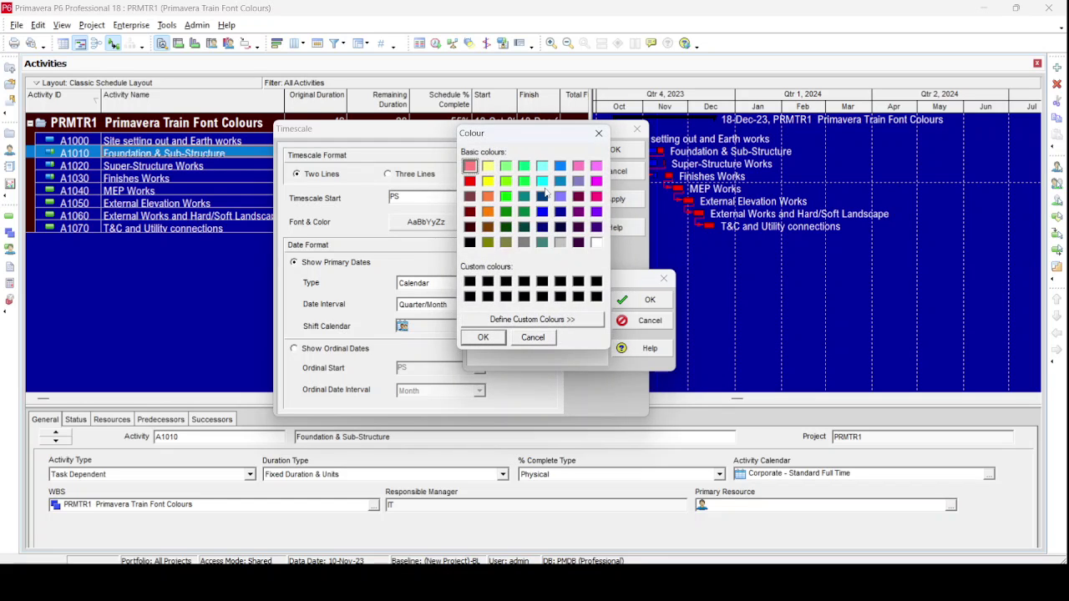
left_click(596, 166)
left_click(484, 337)
left_click(647, 299)
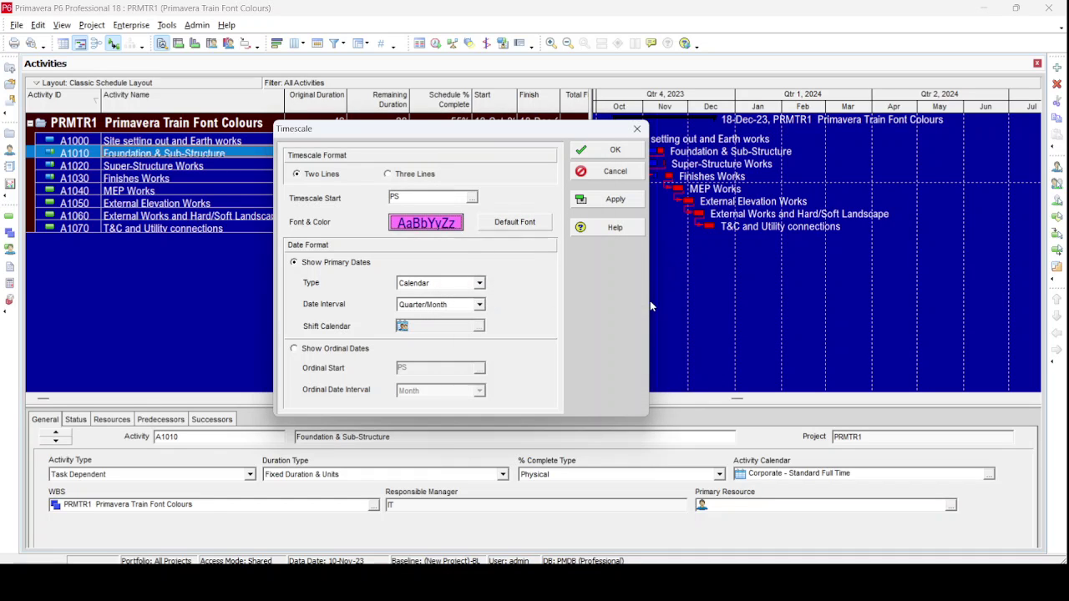
left_click(633, 201)
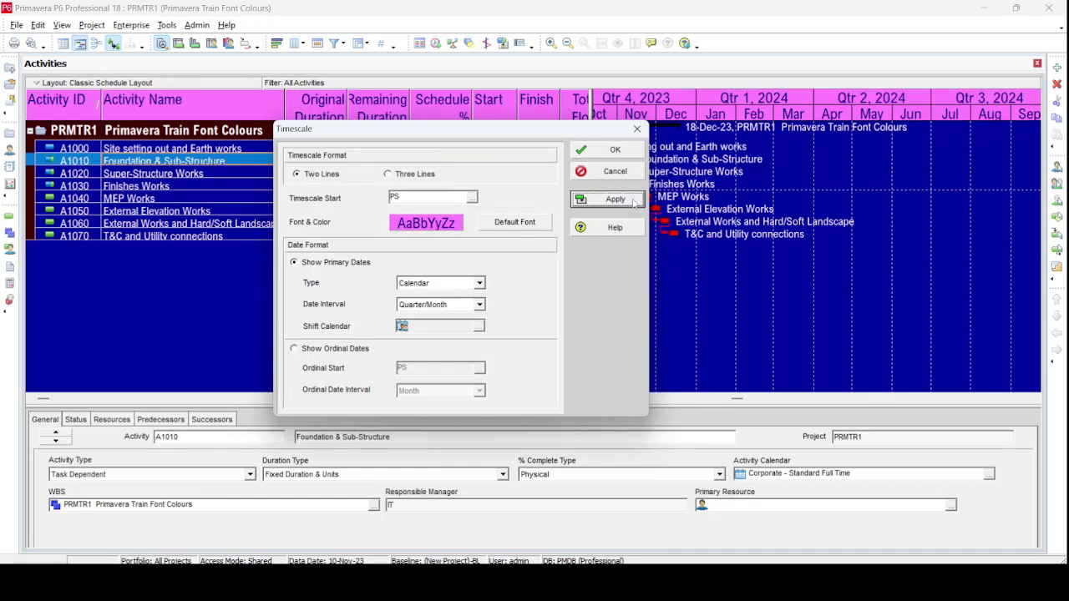
left_click(618, 150)
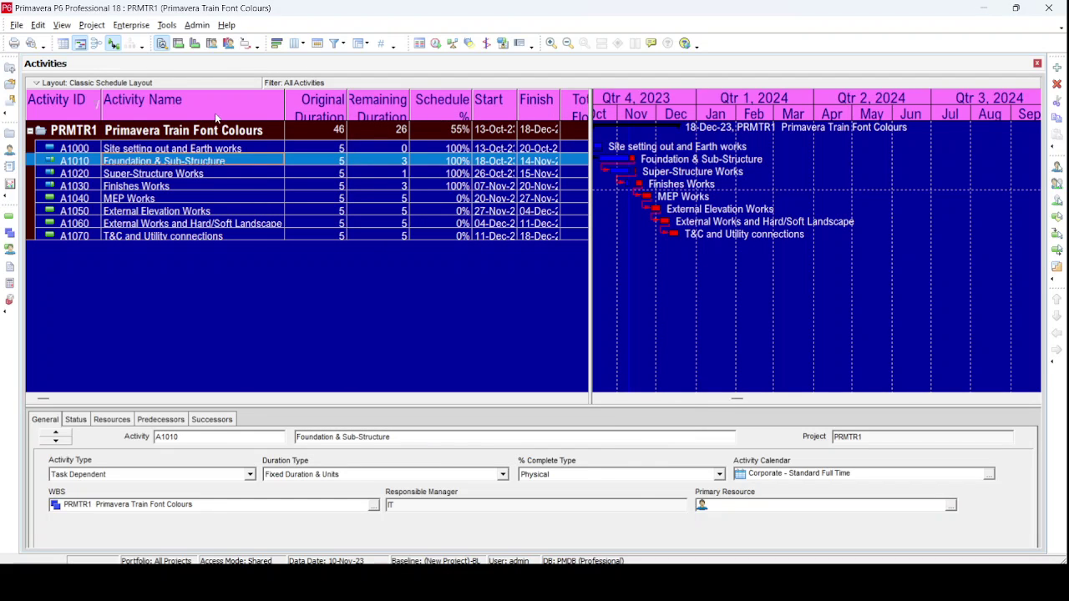
Step: Open the Bars dialog and select the Actual Work bar row
right_click(756, 292)
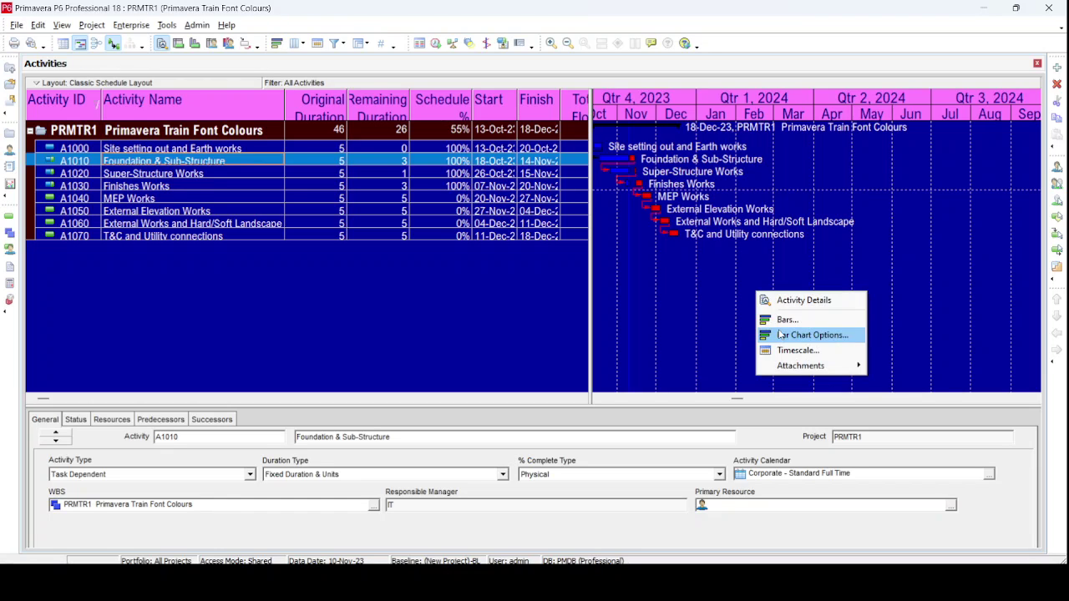
left_click(64, 26)
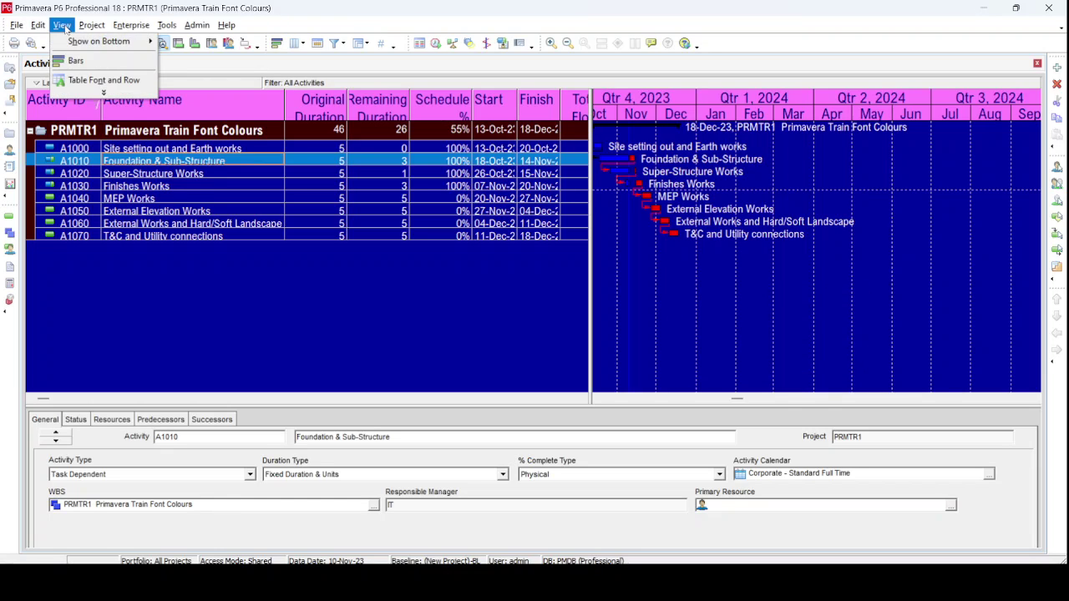
left_click(103, 93)
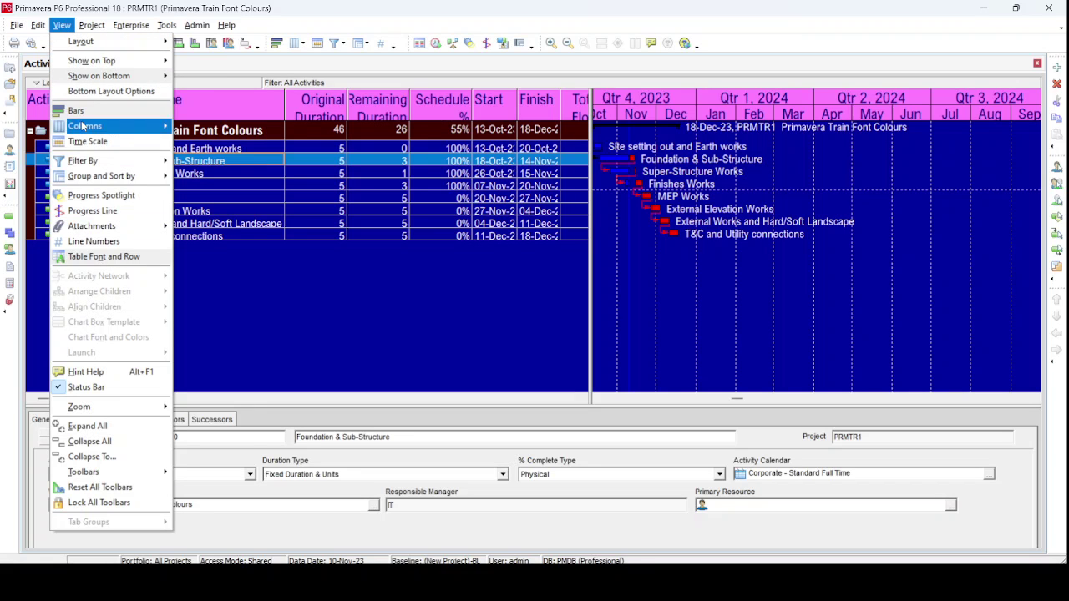
left_click(77, 111)
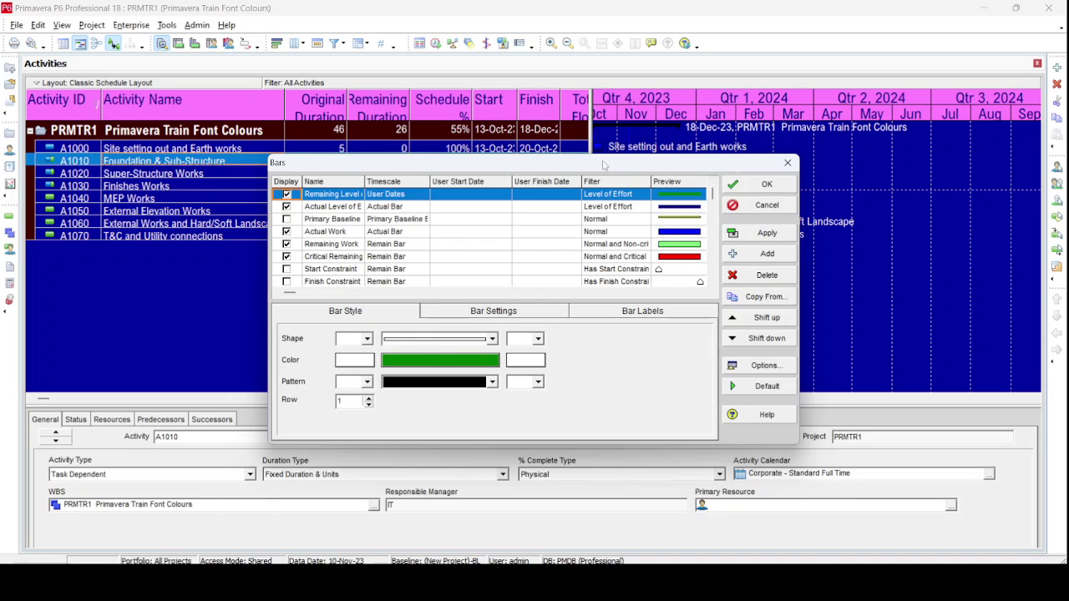
left_click_drag(488, 167, 491, 101)
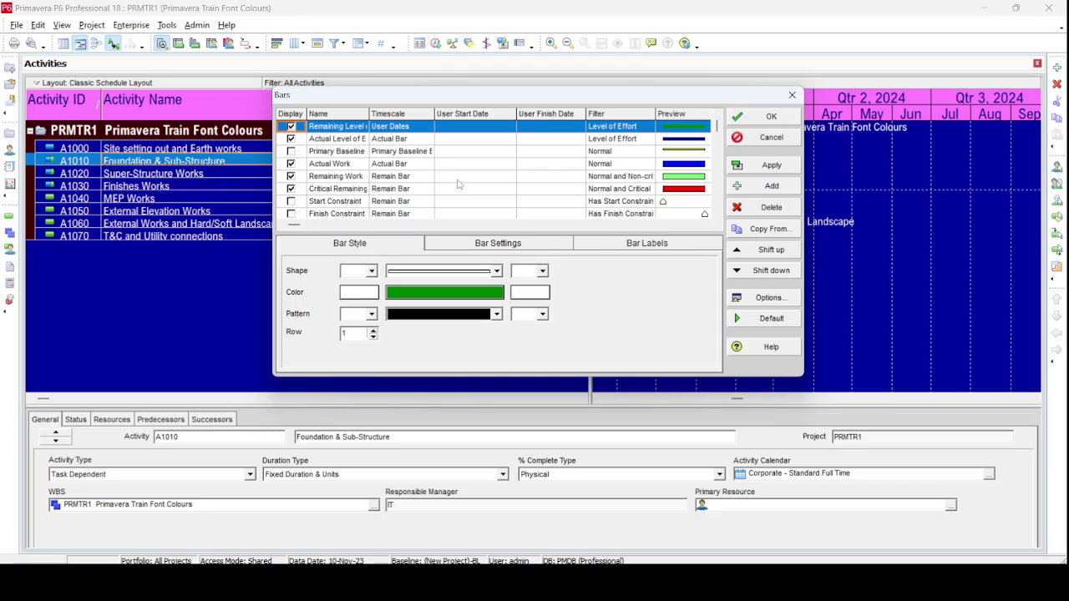
left_click(326, 164)
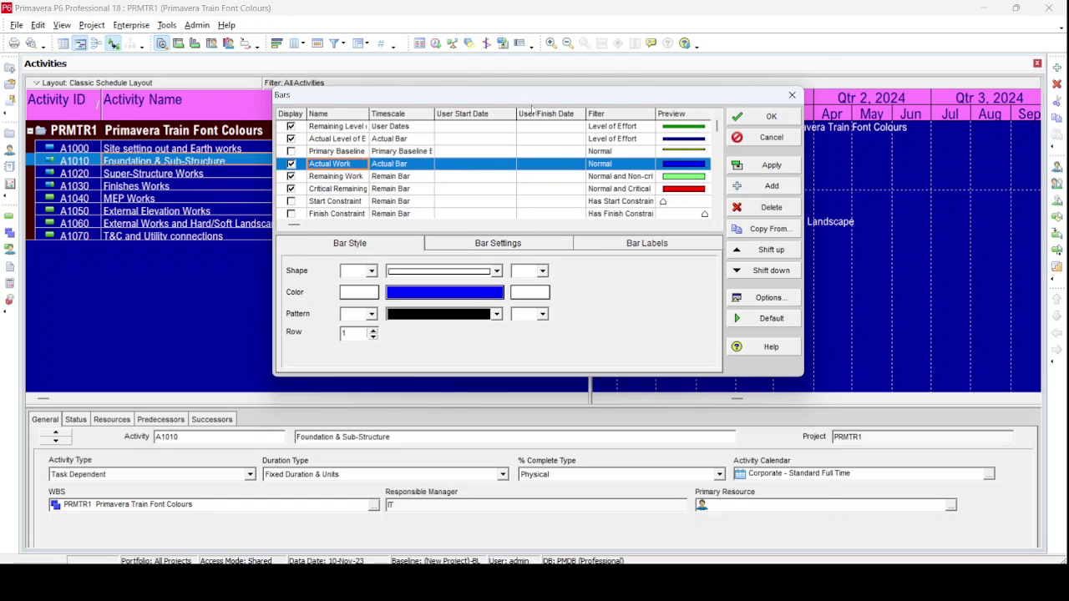
left_click_drag(531, 107, 533, 256)
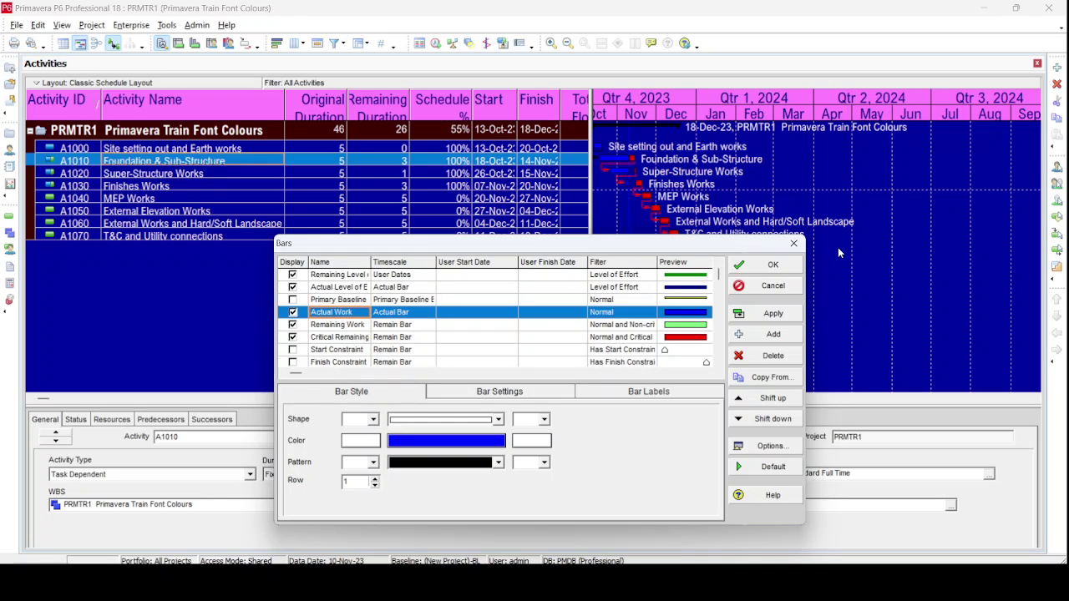
Step: Colour the Actual Work bars light cyan and apply it to the Gantt
left_click(482, 449)
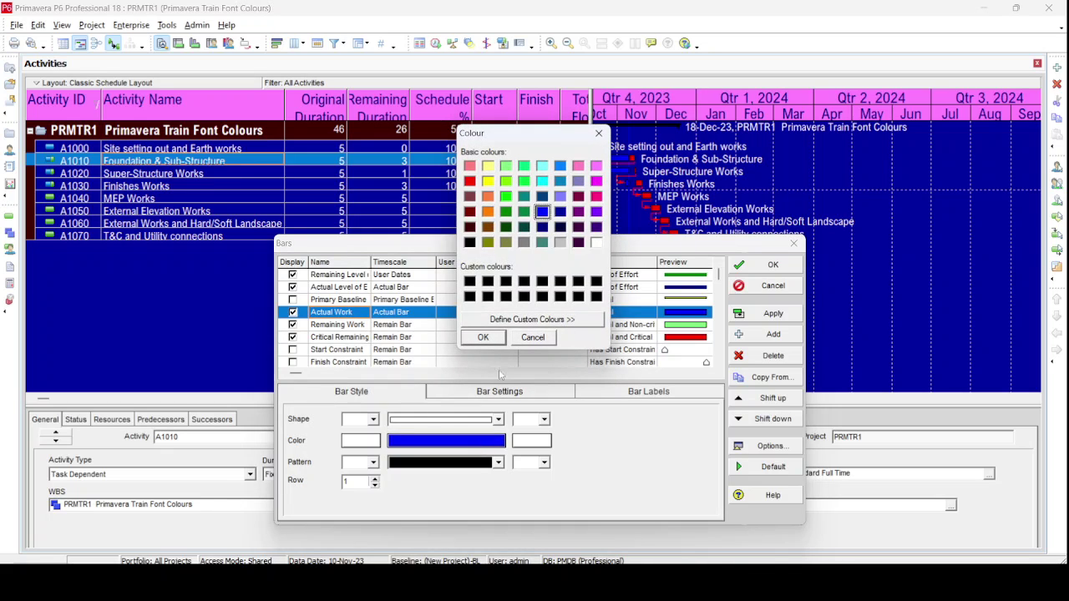
left_click(543, 166)
left_click(490, 338)
left_click(768, 314)
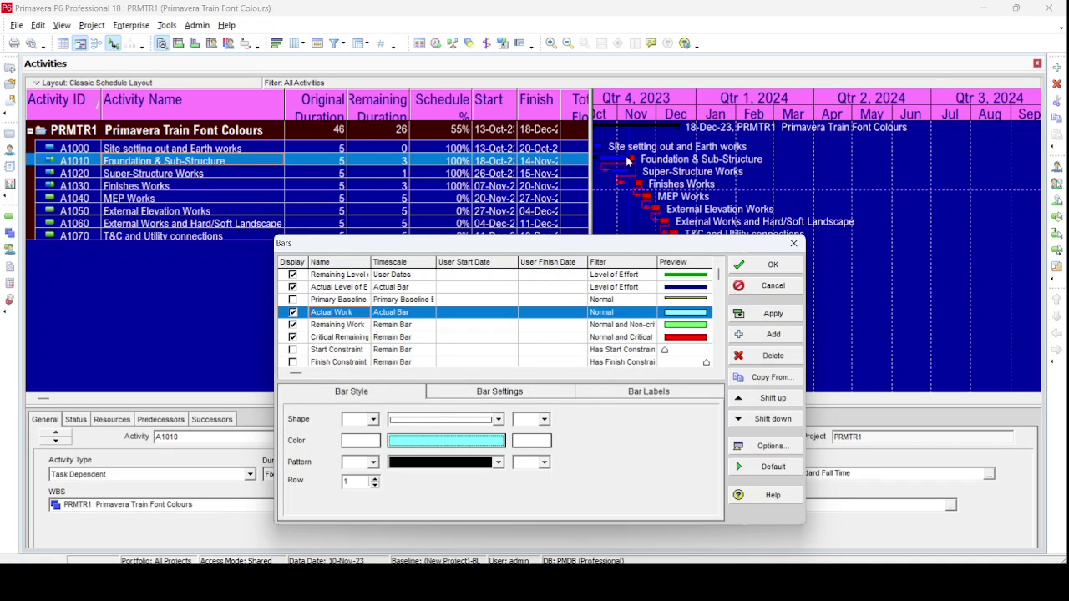
left_click(768, 314)
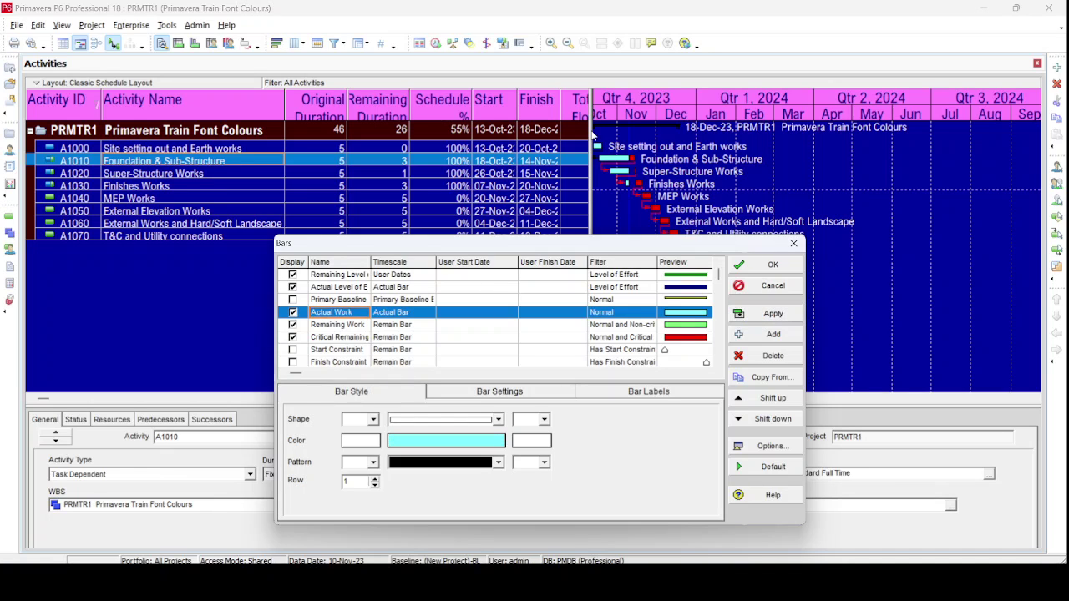
Step: Change the Actual Work bar to a thinner shape, apply it, and close Bars
left_click(499, 420)
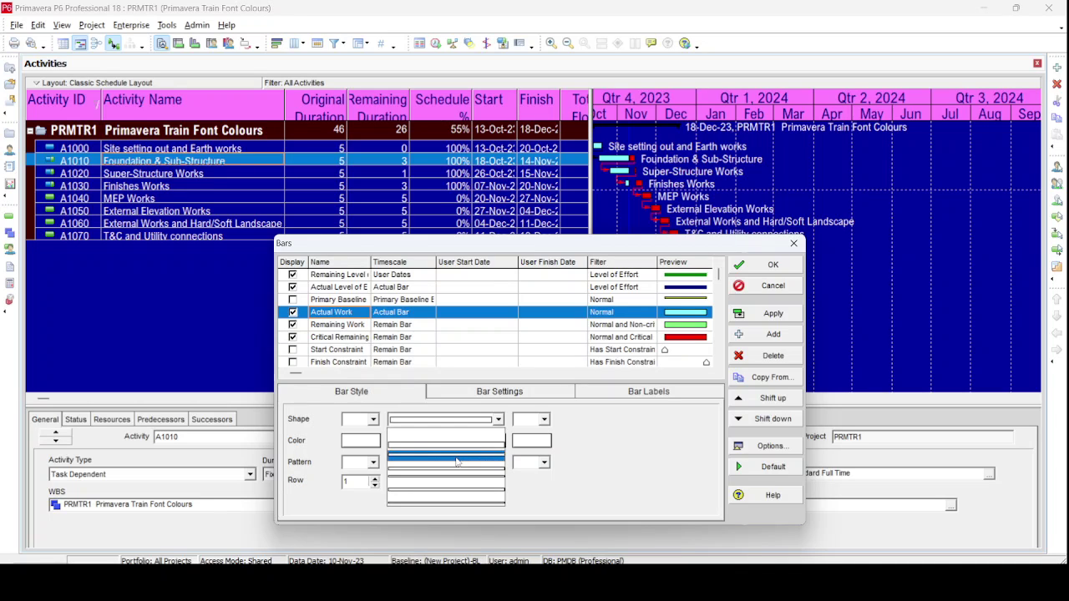
left_click(448, 478)
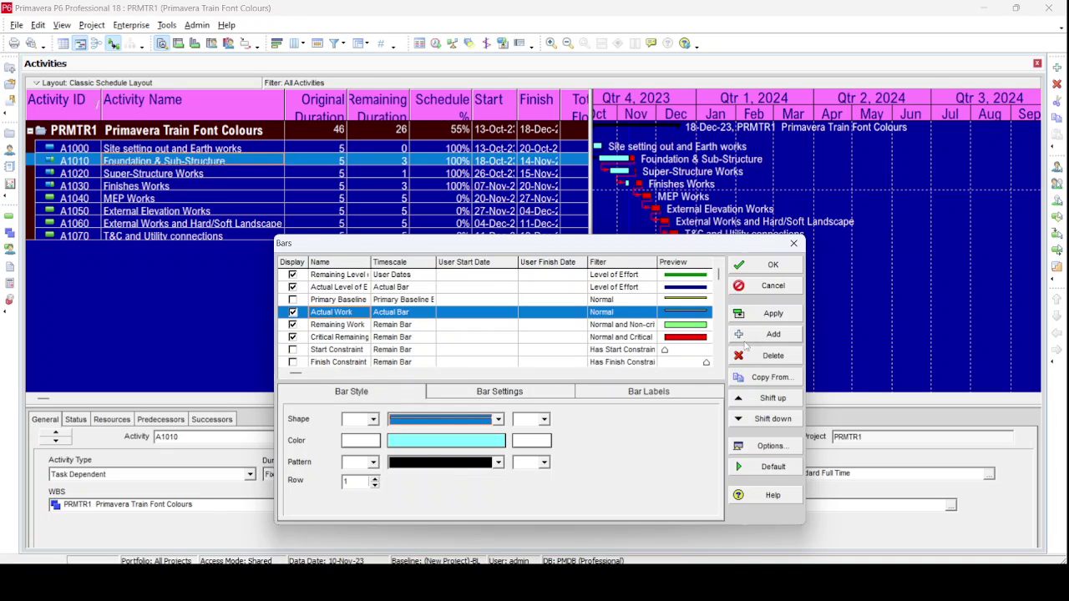
left_click(772, 315)
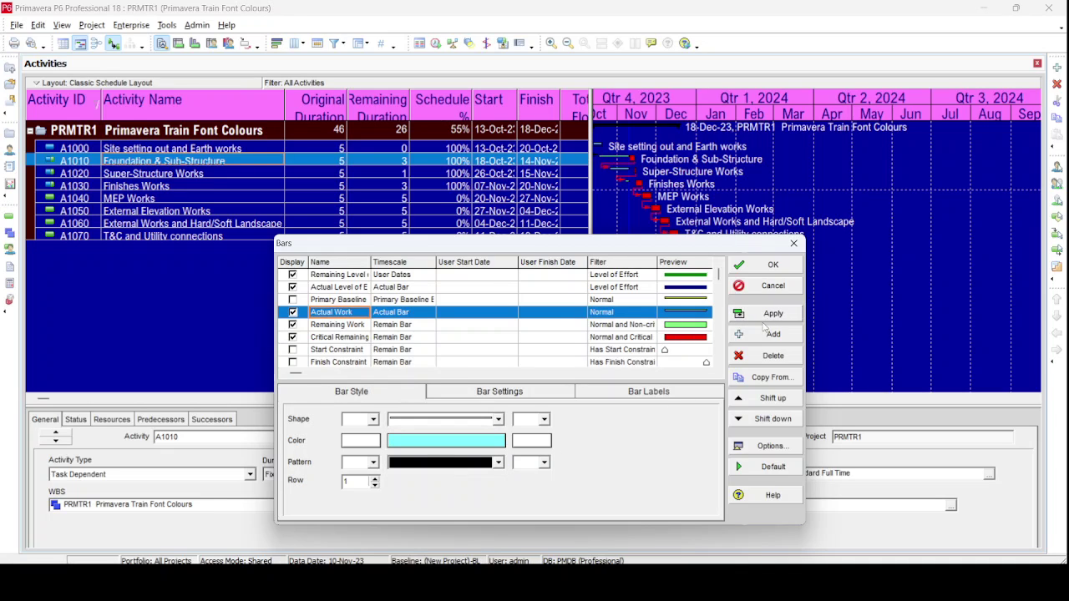
left_click(498, 420)
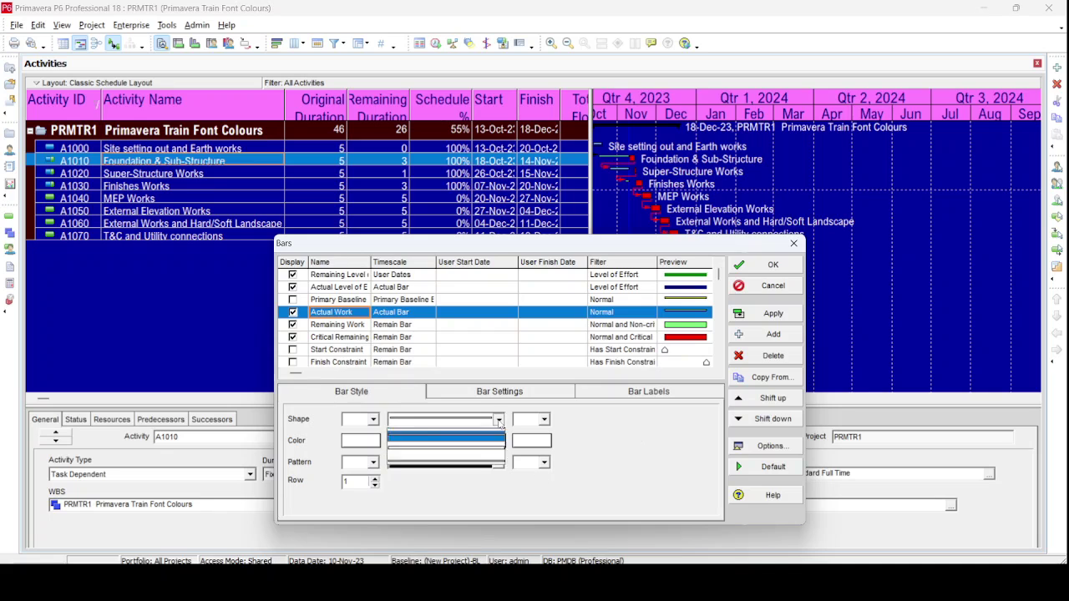
left_click(447, 451)
left_click(772, 314)
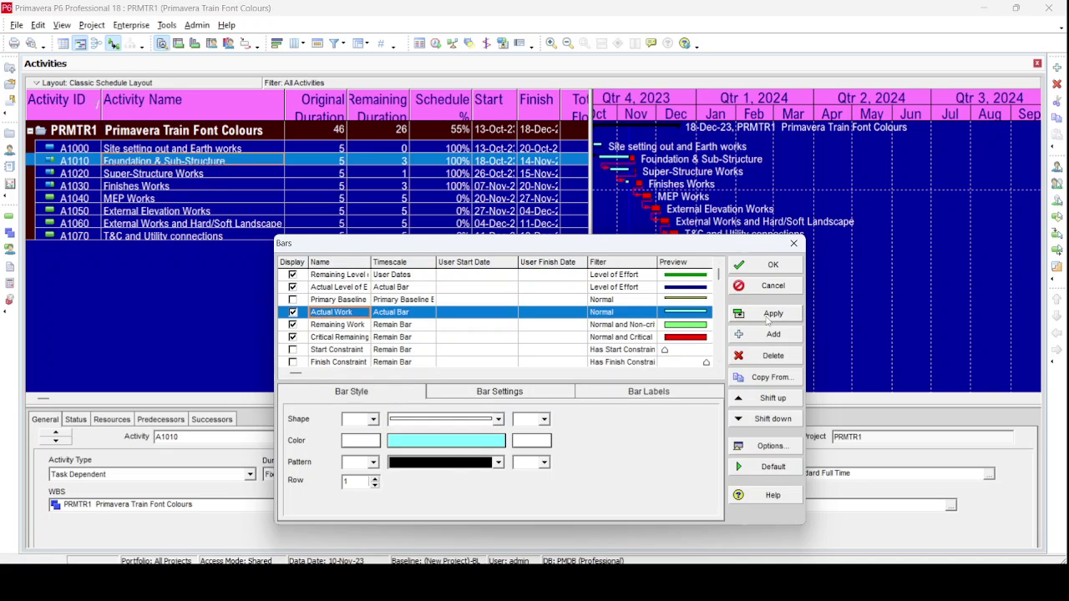
left_click(770, 287)
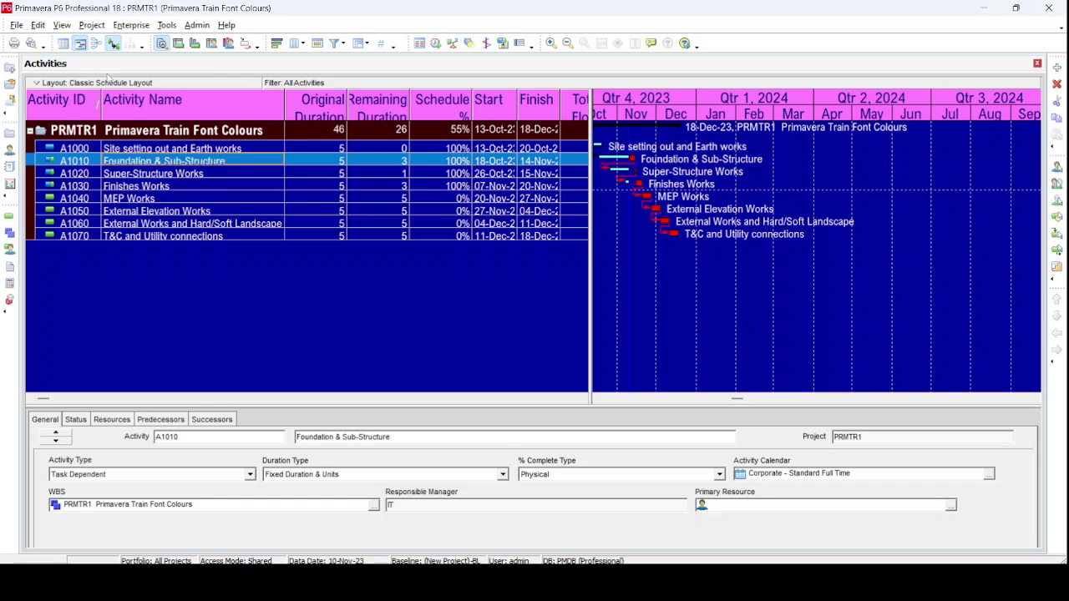
Step: Start opening a saved layout, declining to save the current layout changes
left_click(66, 86)
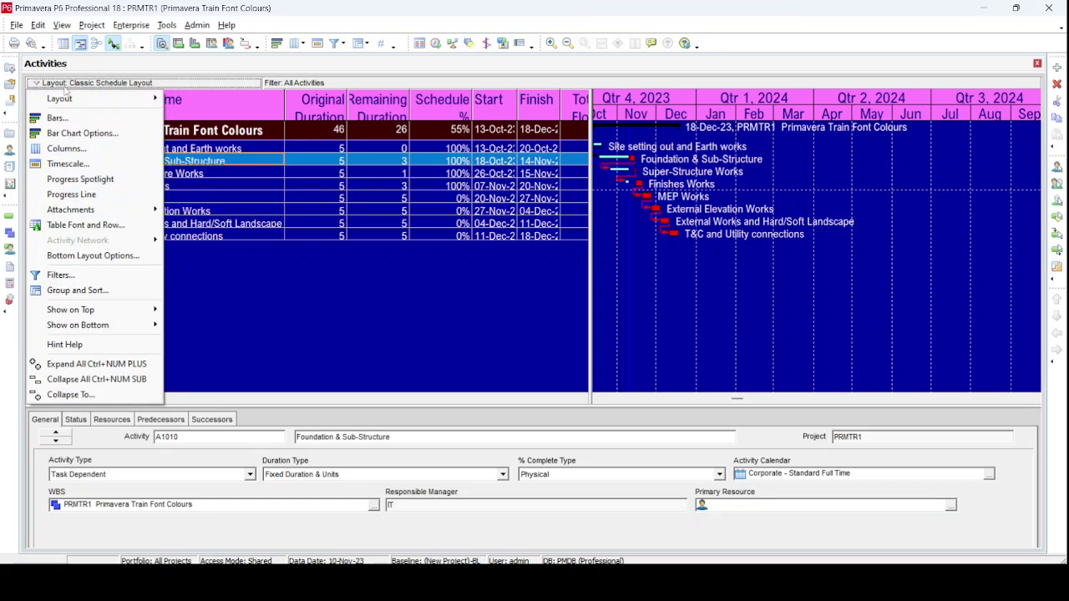
mouse_move(66, 99)
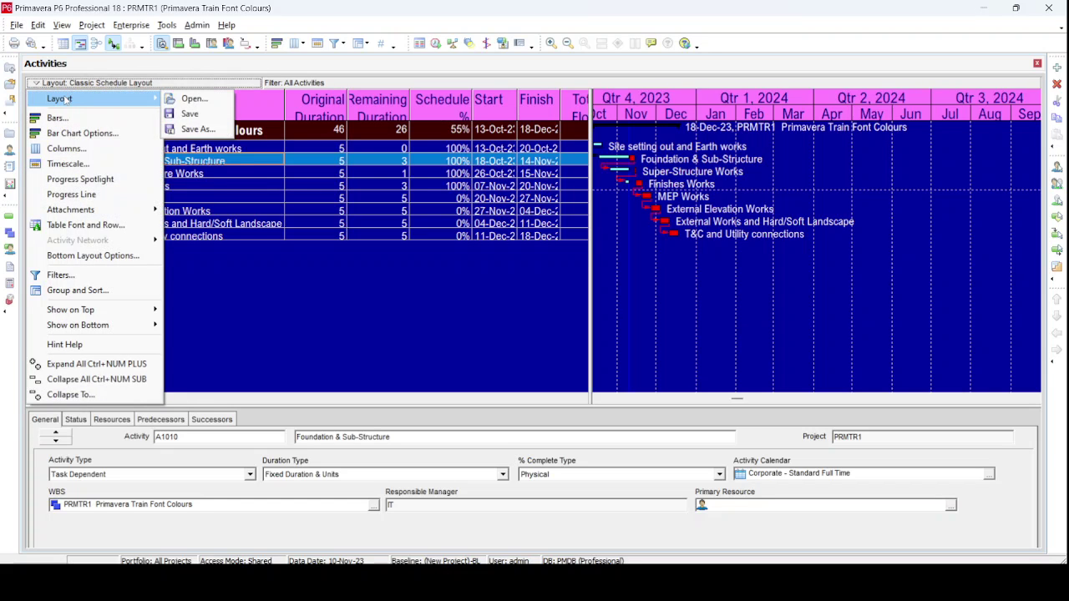
left_click(215, 100)
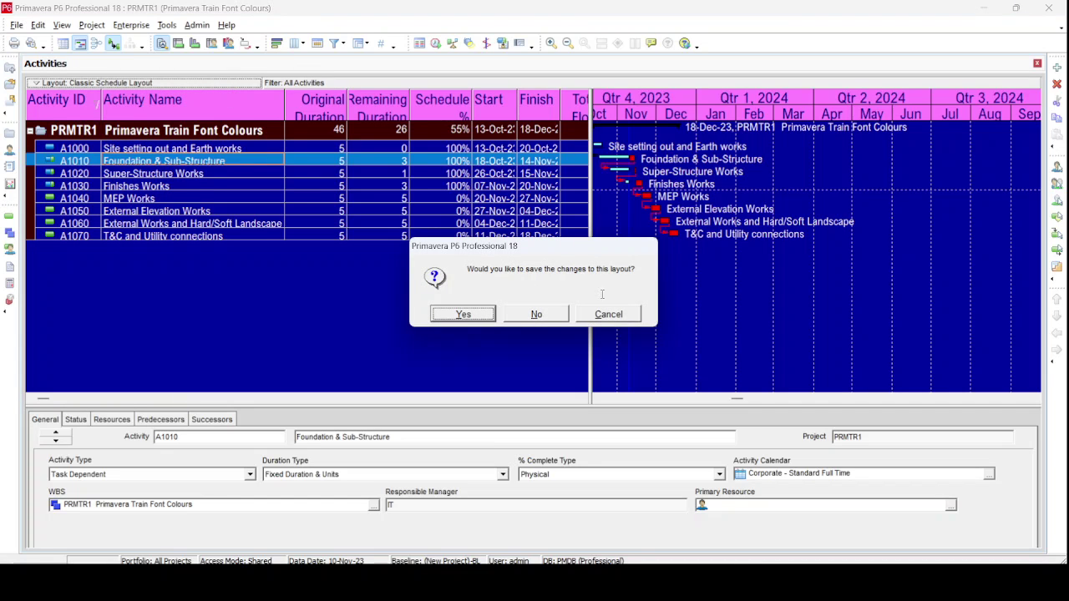
left_click(551, 319)
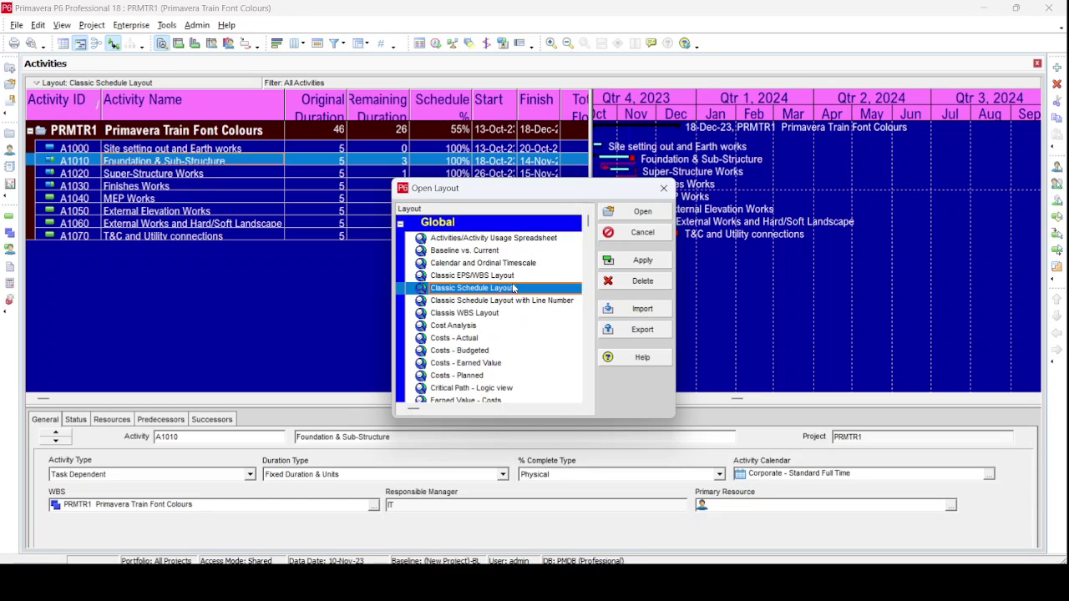
Step: Select the Classic Schedule Layout, apply it and open it
left_click(647, 263)
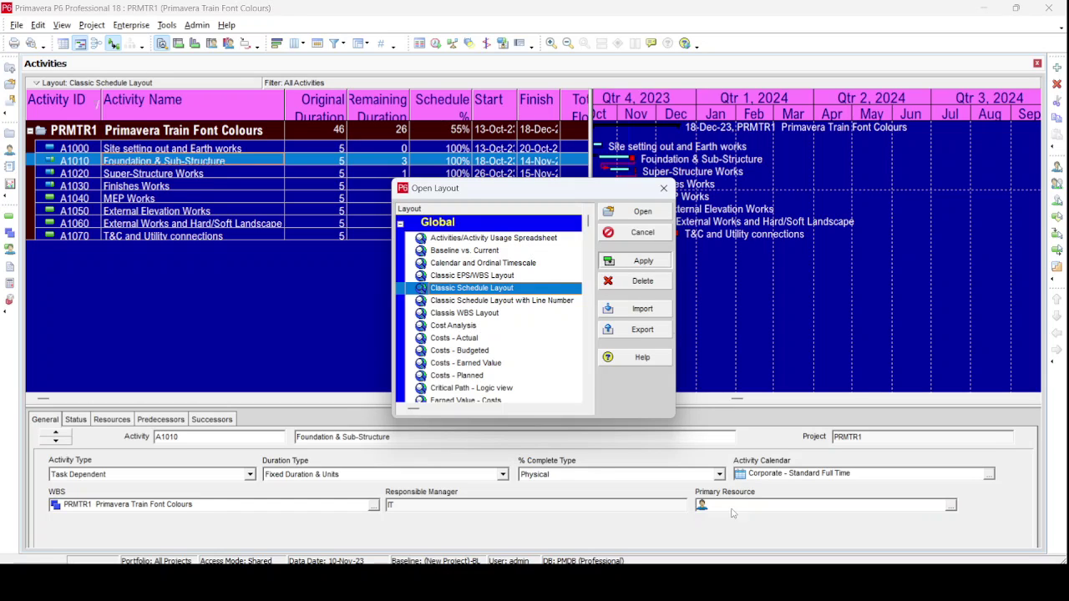
mouse_move(802, 585)
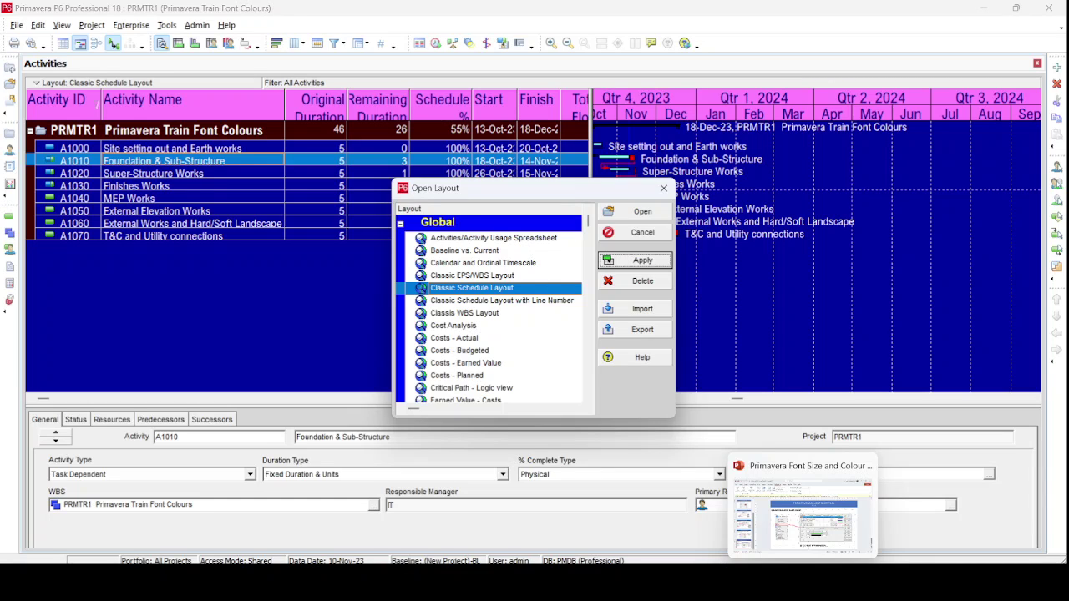
left_click(665, 261)
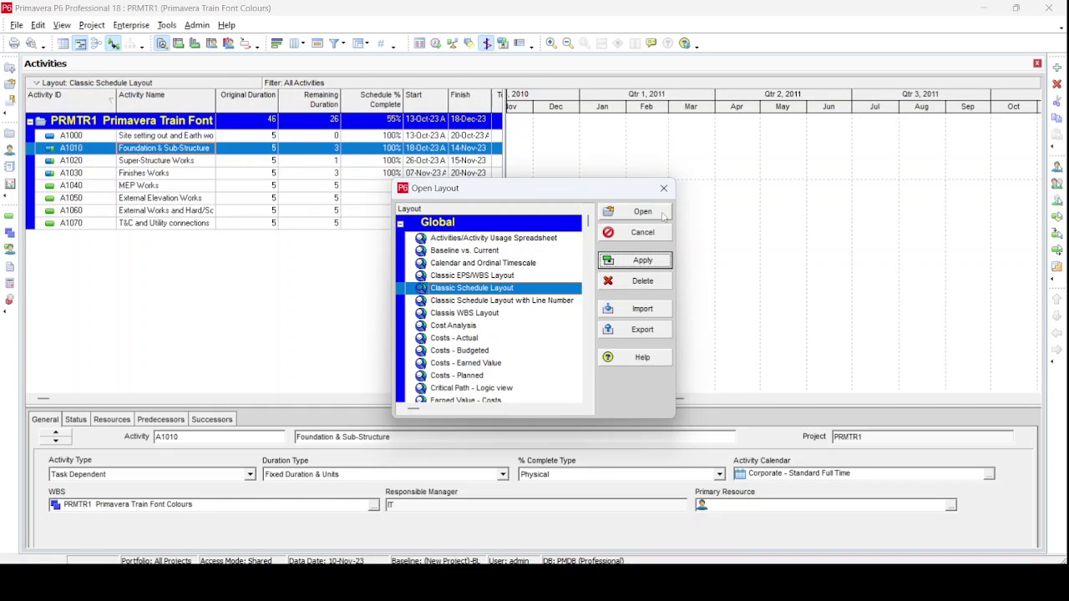
left_click(656, 219)
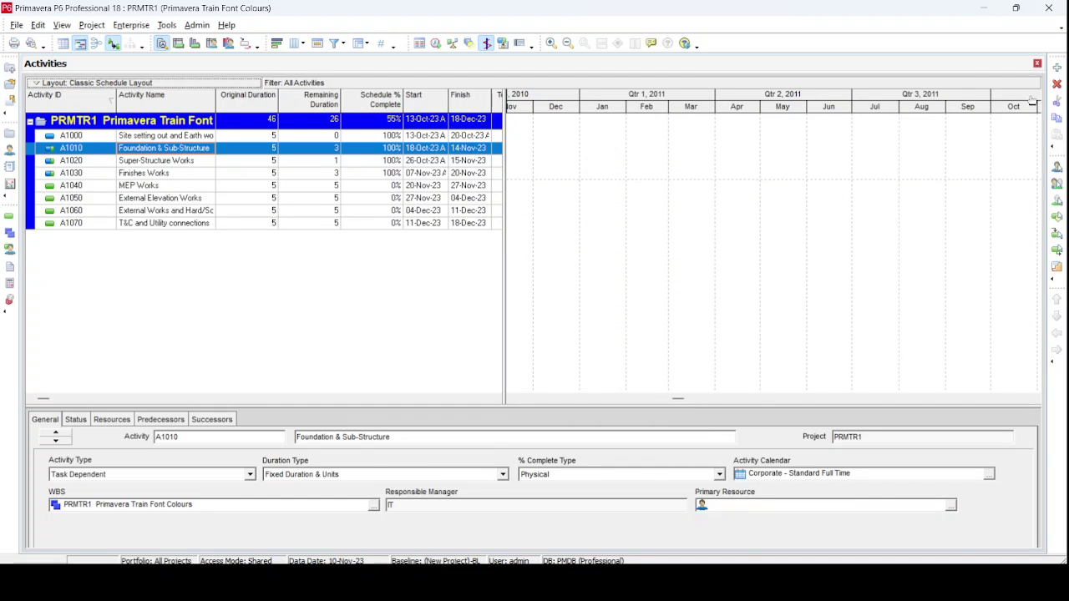